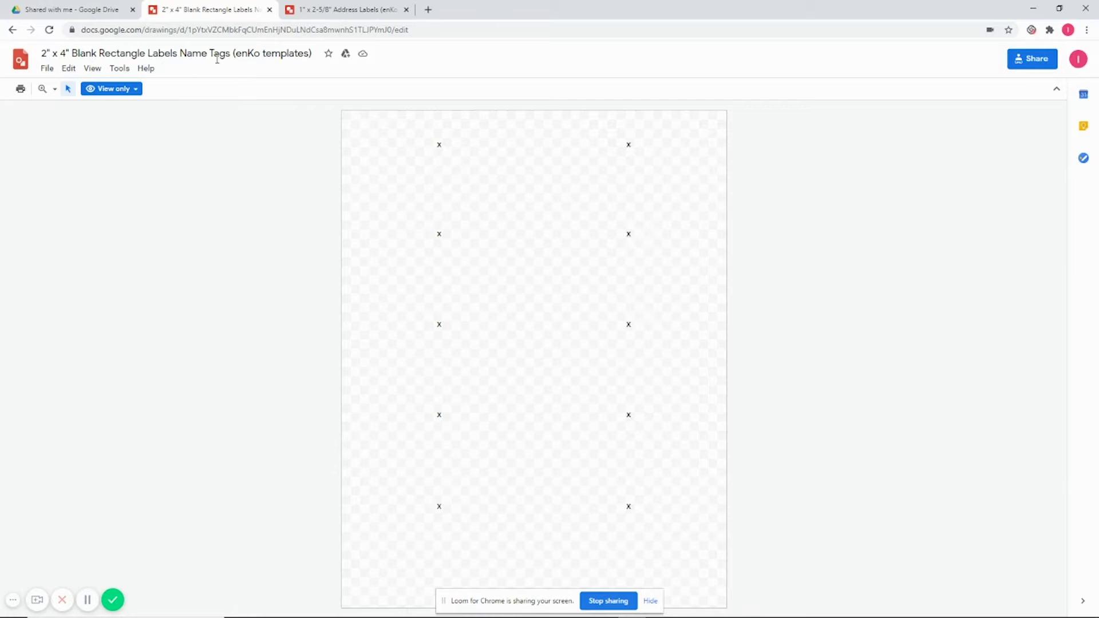
- Switch to the drawing 1" x 2-5/8" Address Labels (enKo templates)
click(351, 10)
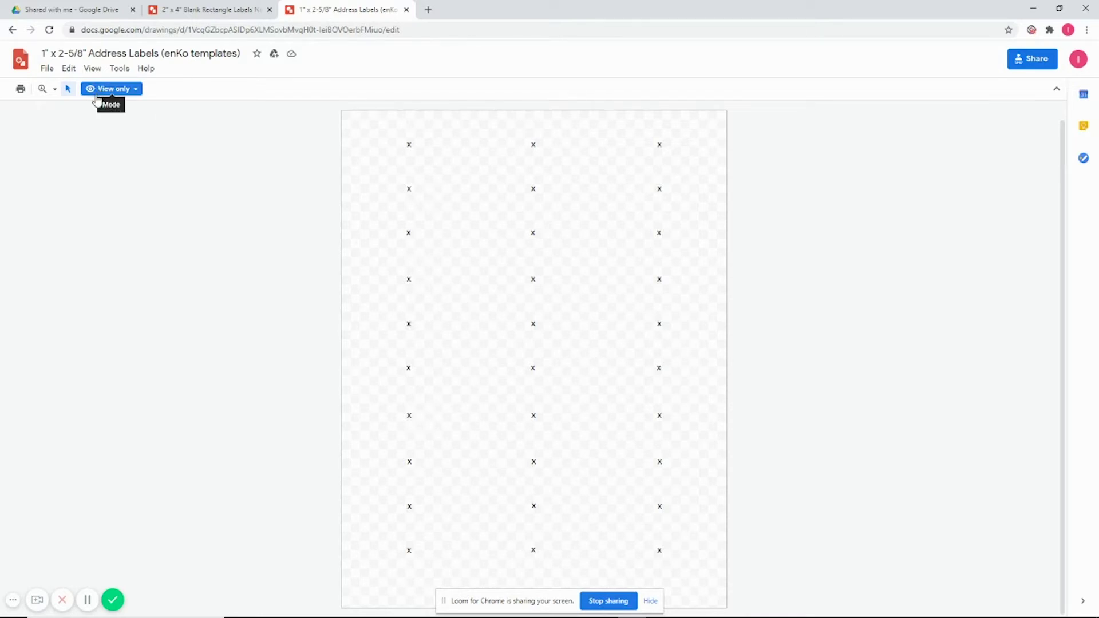
- Check the View only notice, then add the Address Labels template to My Drive from the File menu
click(134, 97)
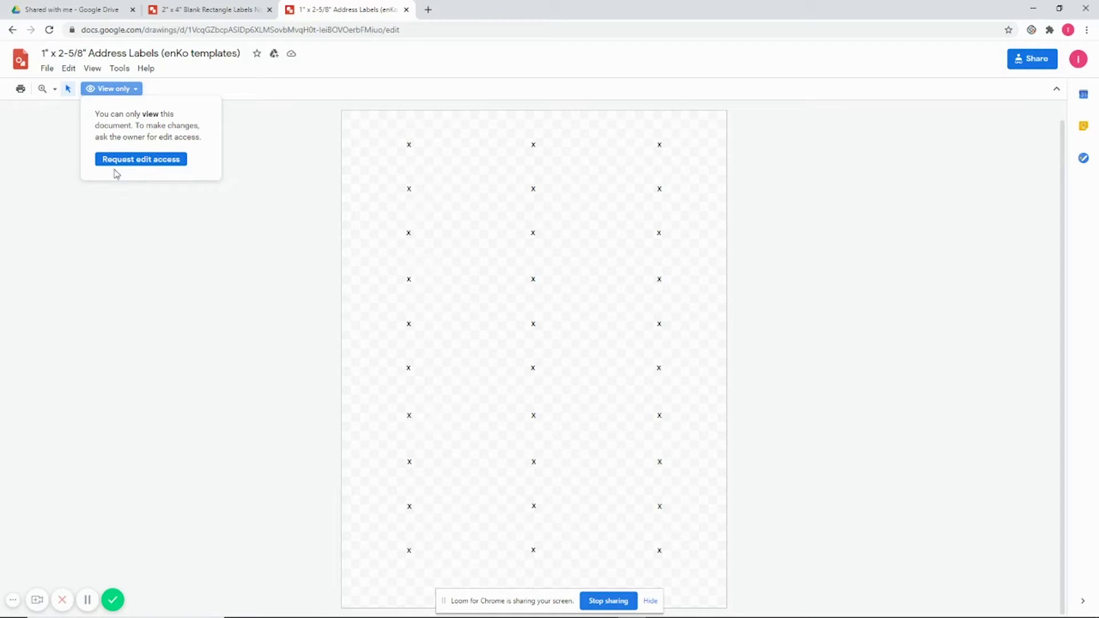
click(123, 248)
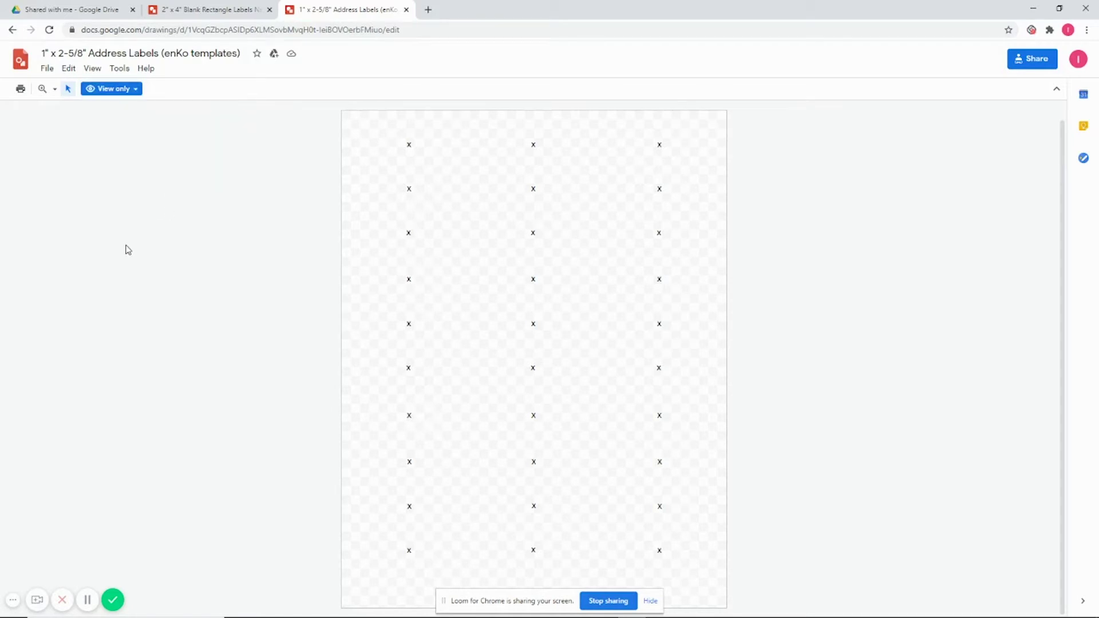
click(49, 71)
mouse_move(68, 185)
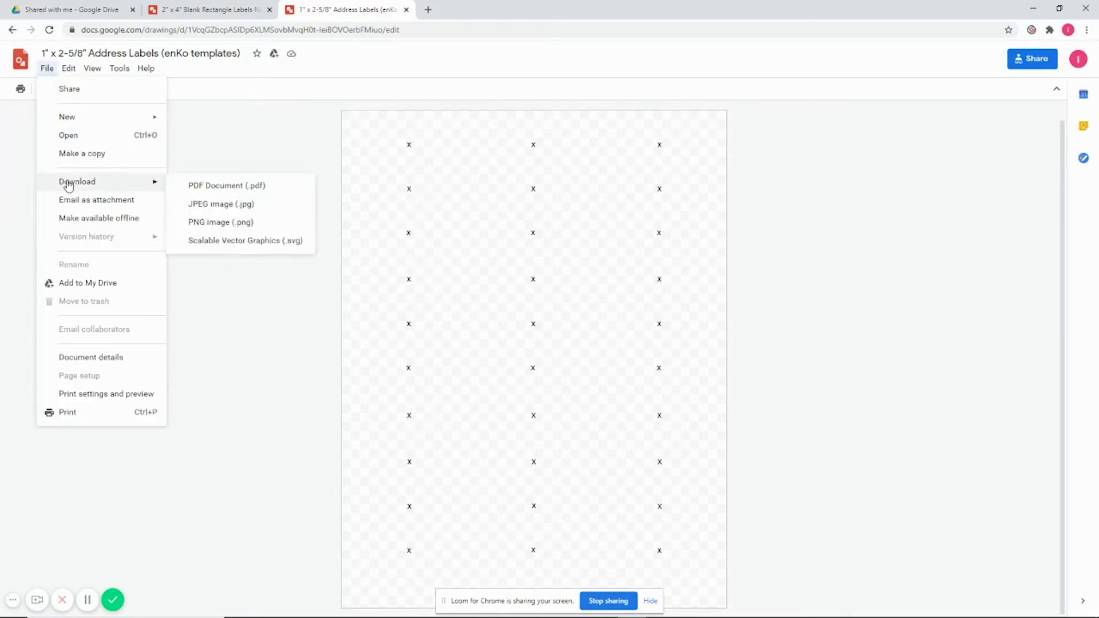
click(66, 284)
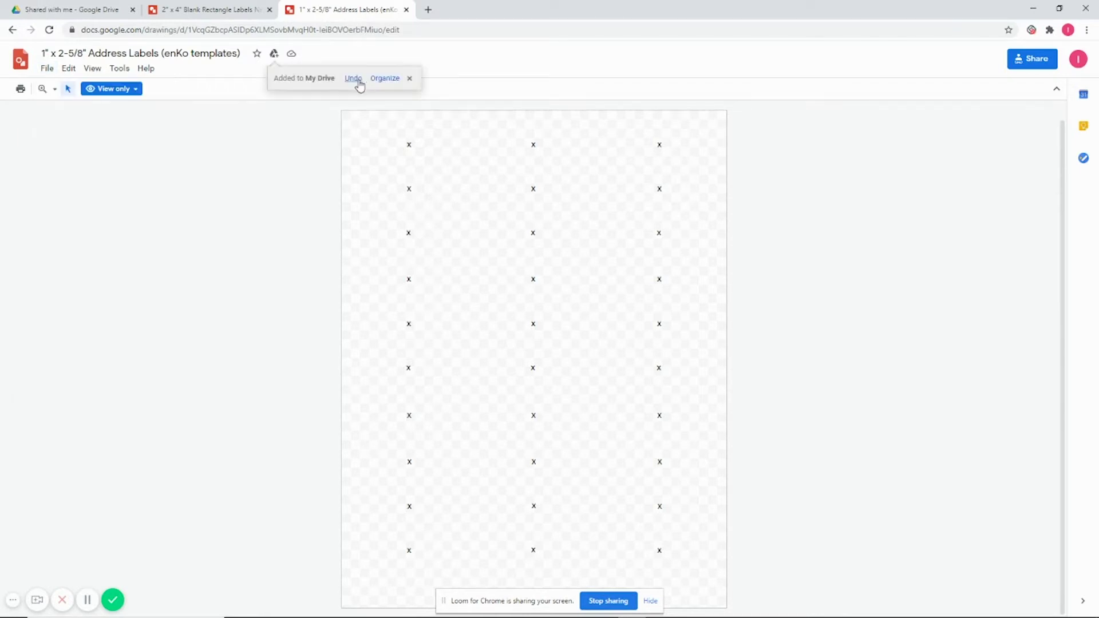
- Look at the shared 2x4 name tags file's options, then add the Address Labels template to My Drive again
click(93, 16)
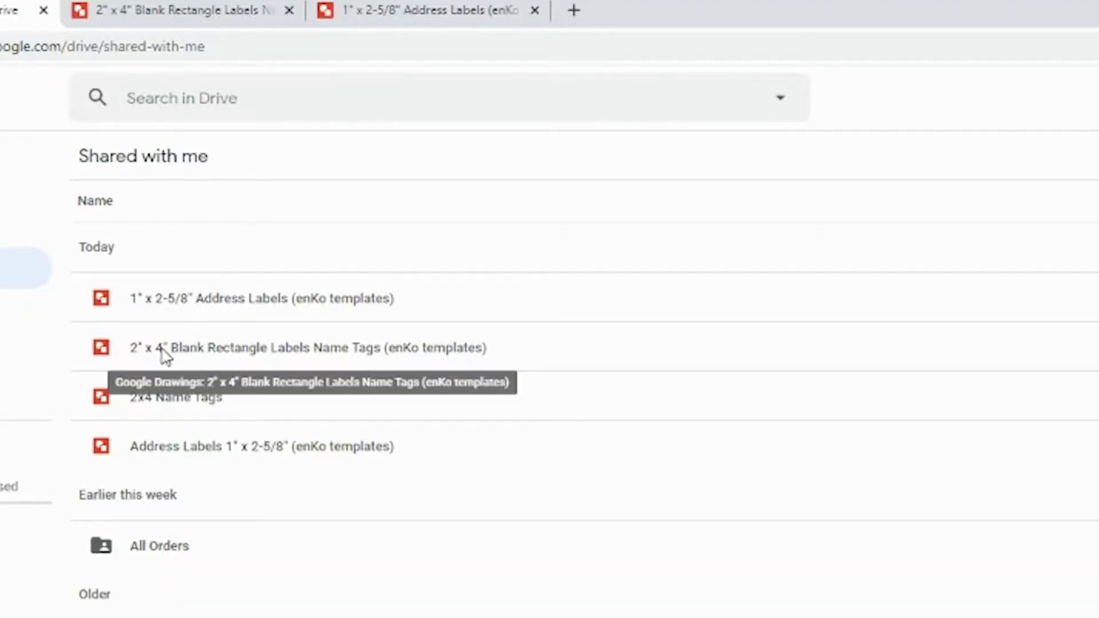
right_click(199, 203)
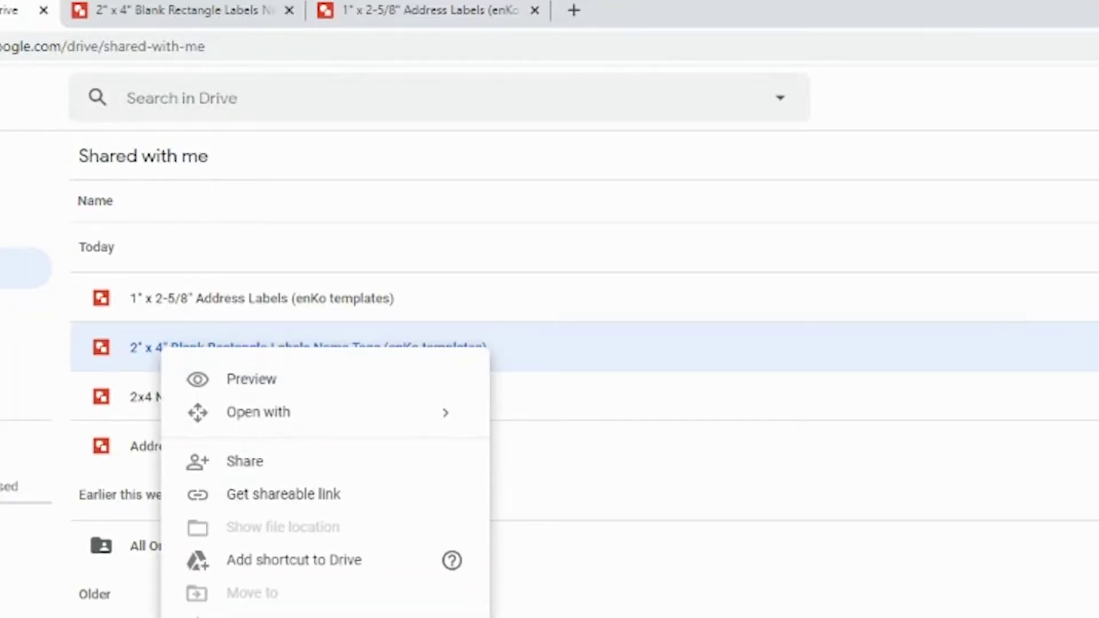
key(Escape)
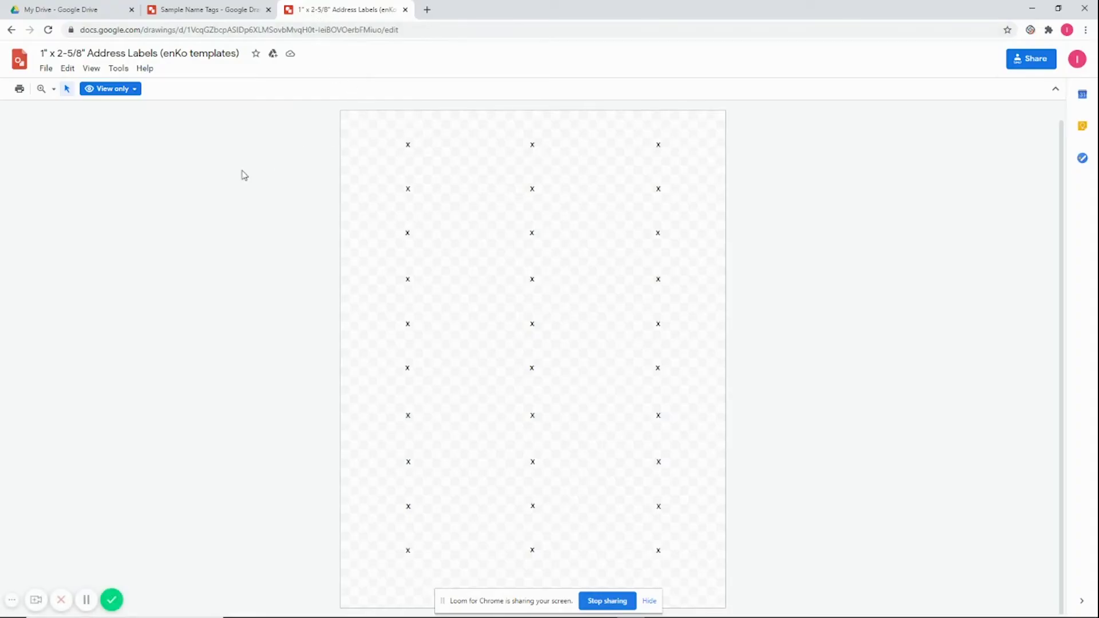
click(48, 70)
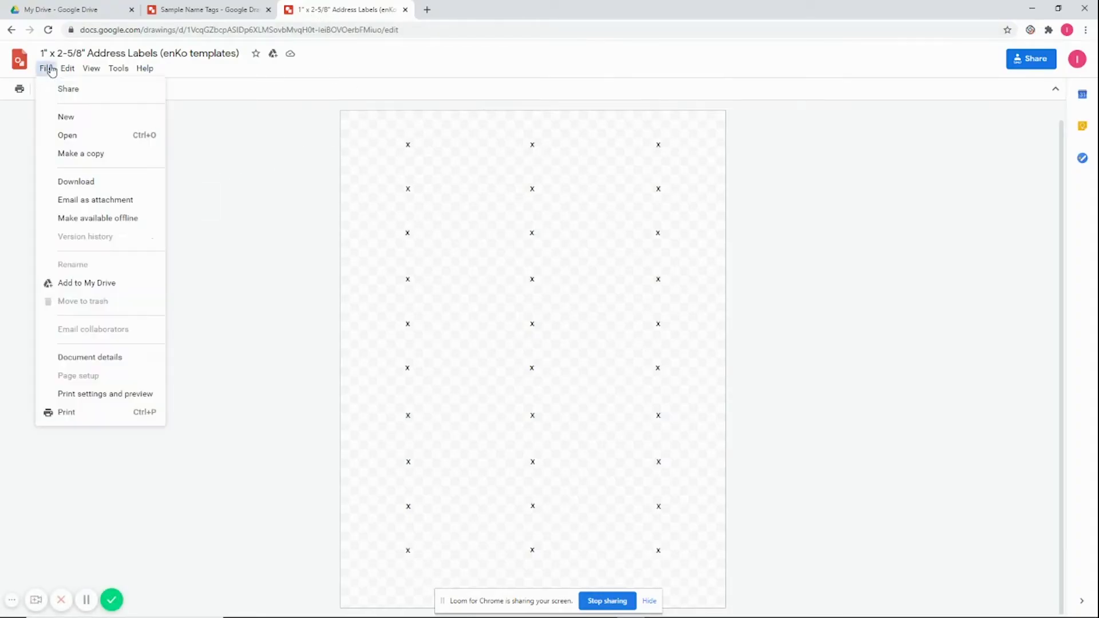
click(111, 288)
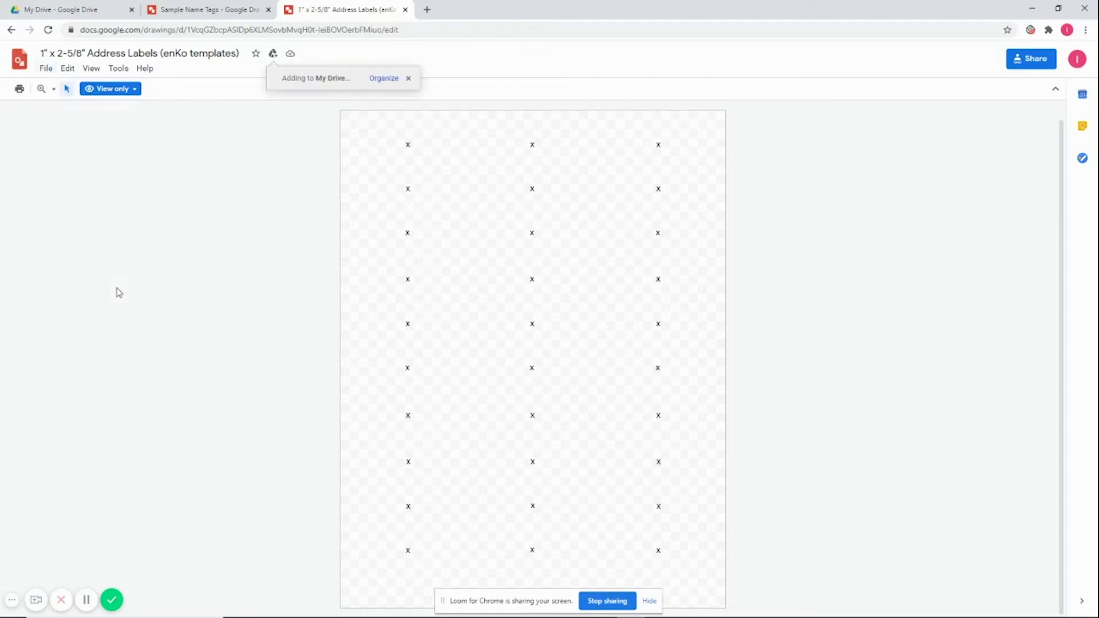
- Rename the copied address labels file in My Drive to 'enKo address samples'
click(91, 9)
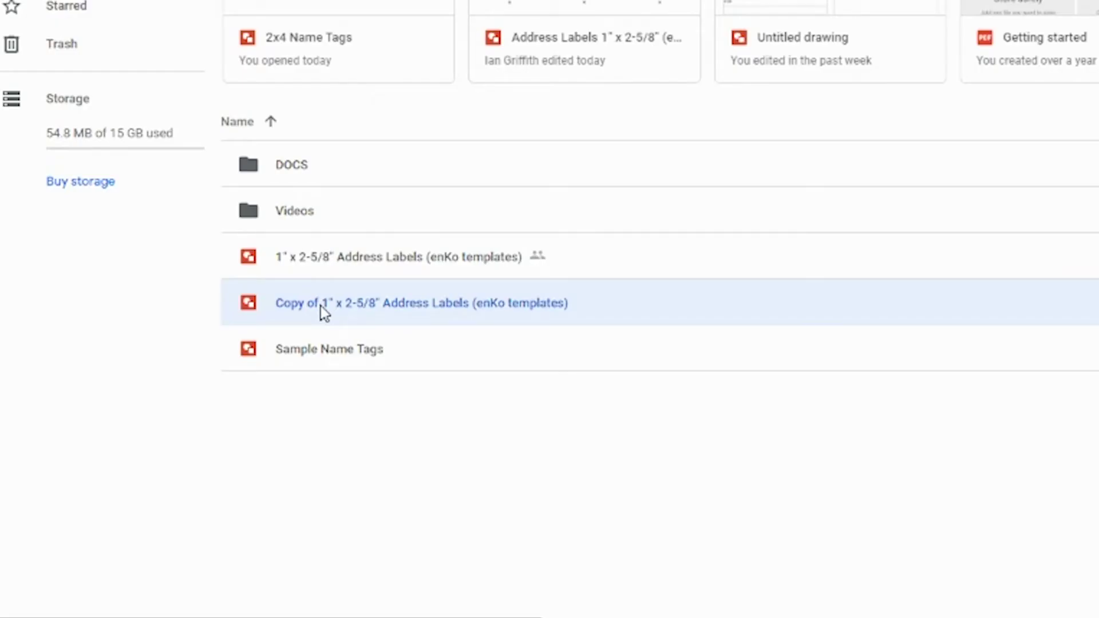
right_click(324, 313)
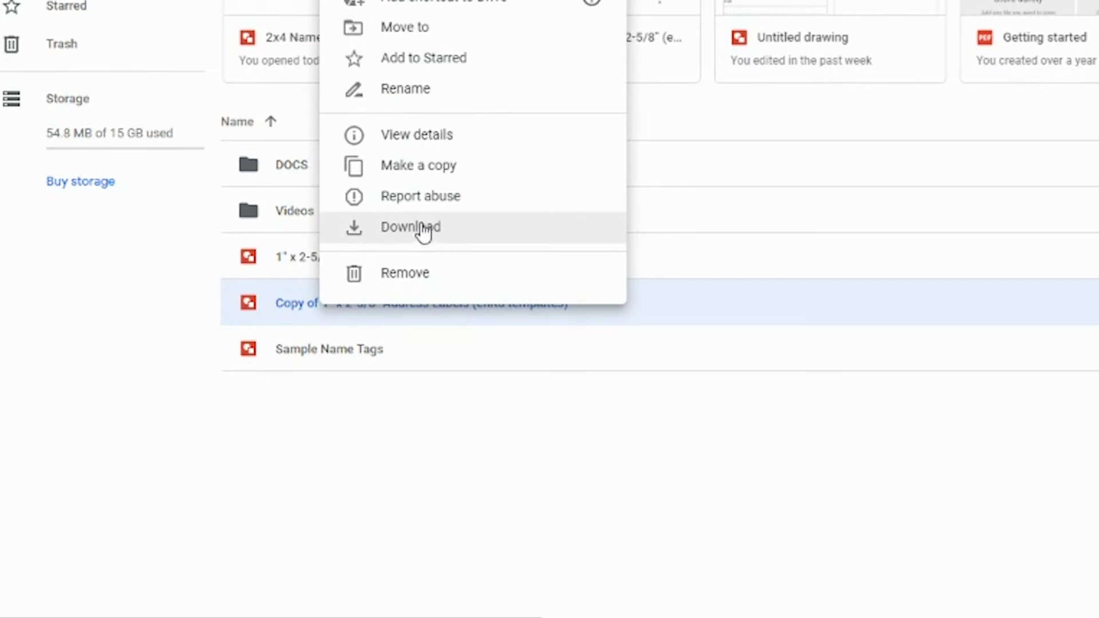
click(432, 89)
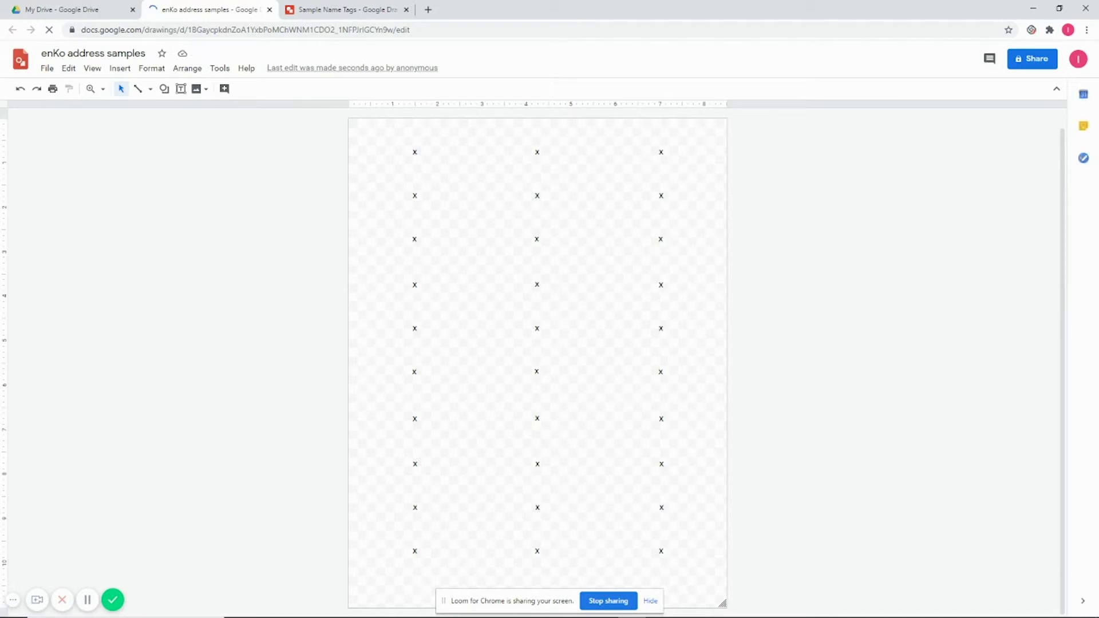
- Find every 'x' on the label sheet and replace all of them with the saved enKo address
click(416, 152)
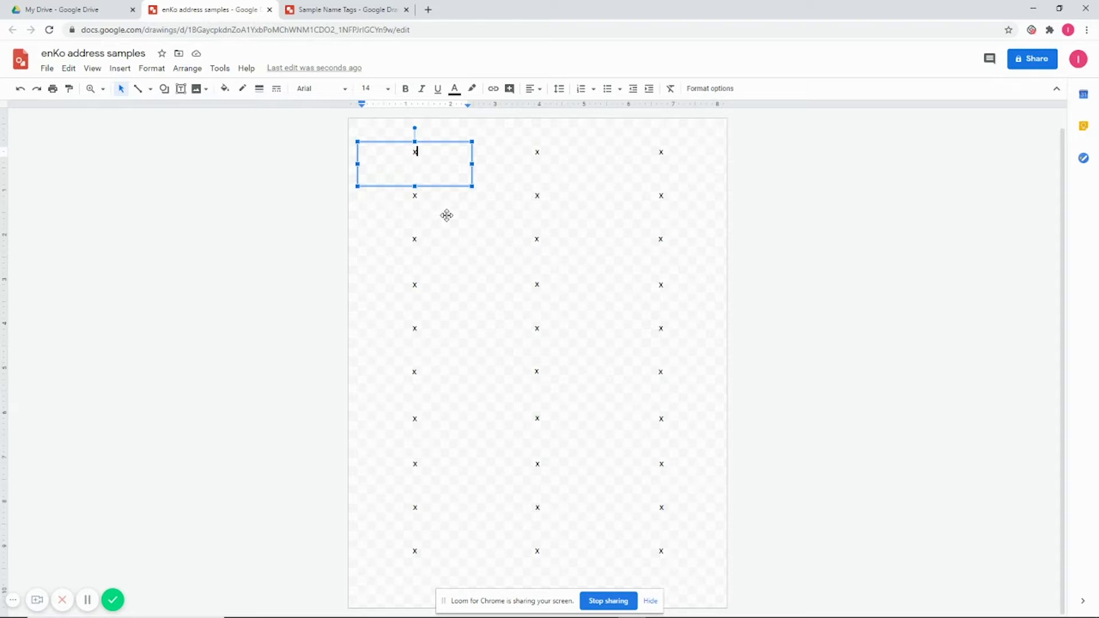
key(ctrl+h)
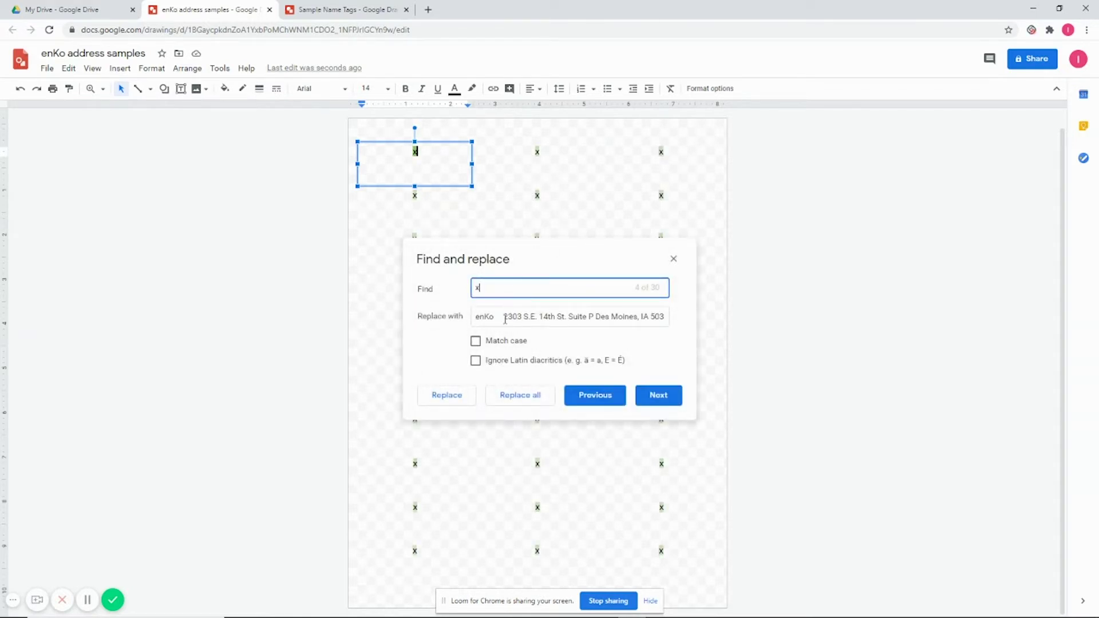
key(Tab)
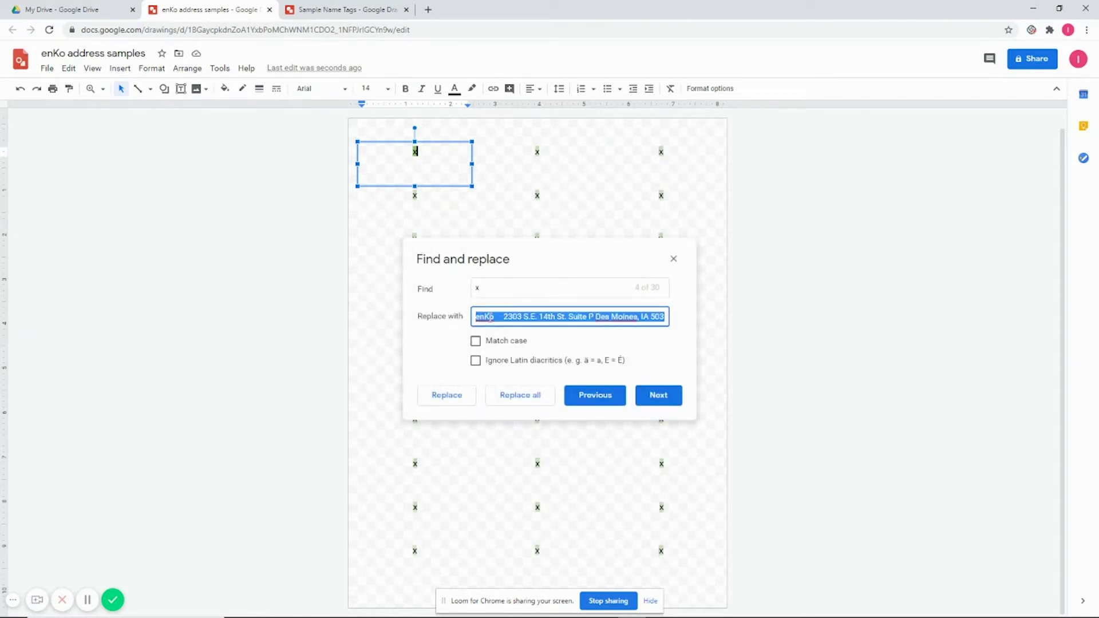
key(BackSpace)
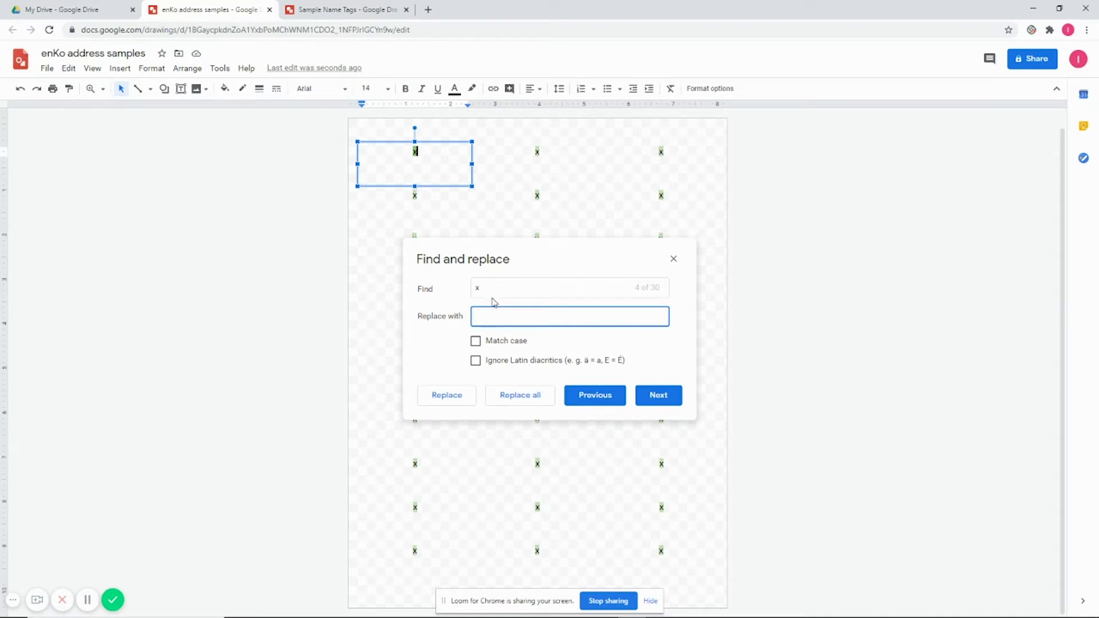
click(495, 309)
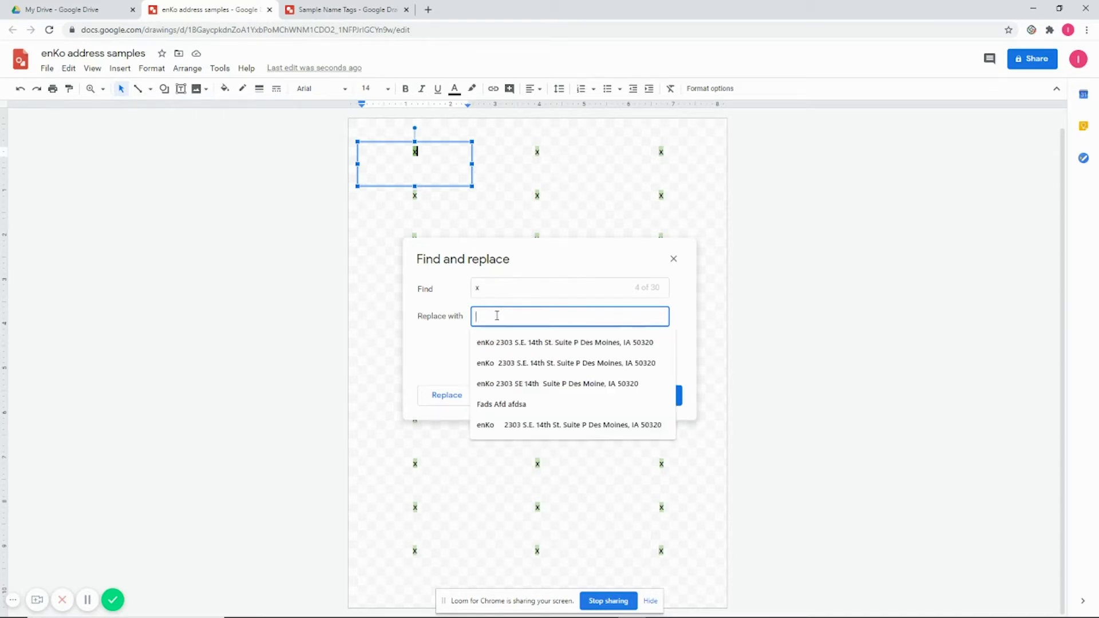
click(503, 342)
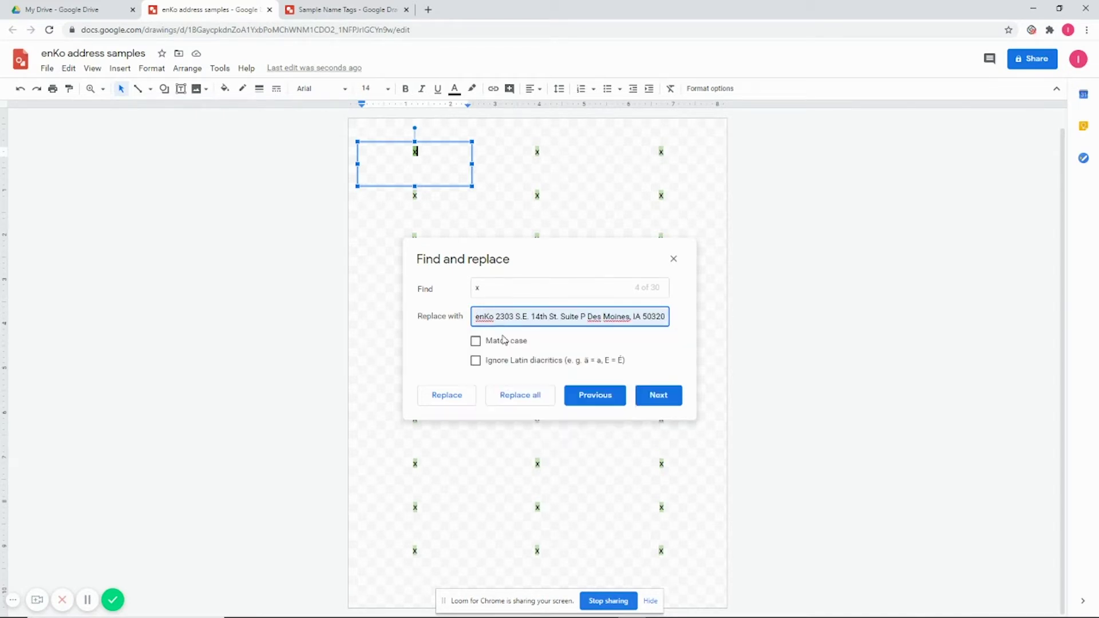
click(524, 396)
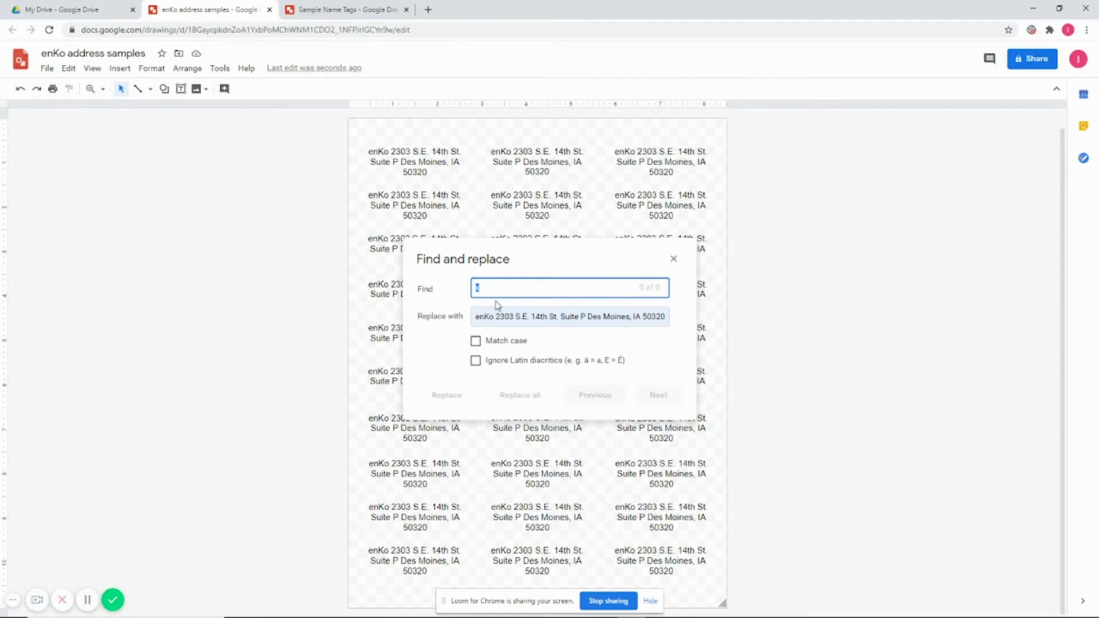
- Close find and replace and add a line break after 'enKo' in the top-row and right-column labels
text(enKo 2303 S.E. 14th St. Suite P Des Moines, IA 50320)
key(Escape)
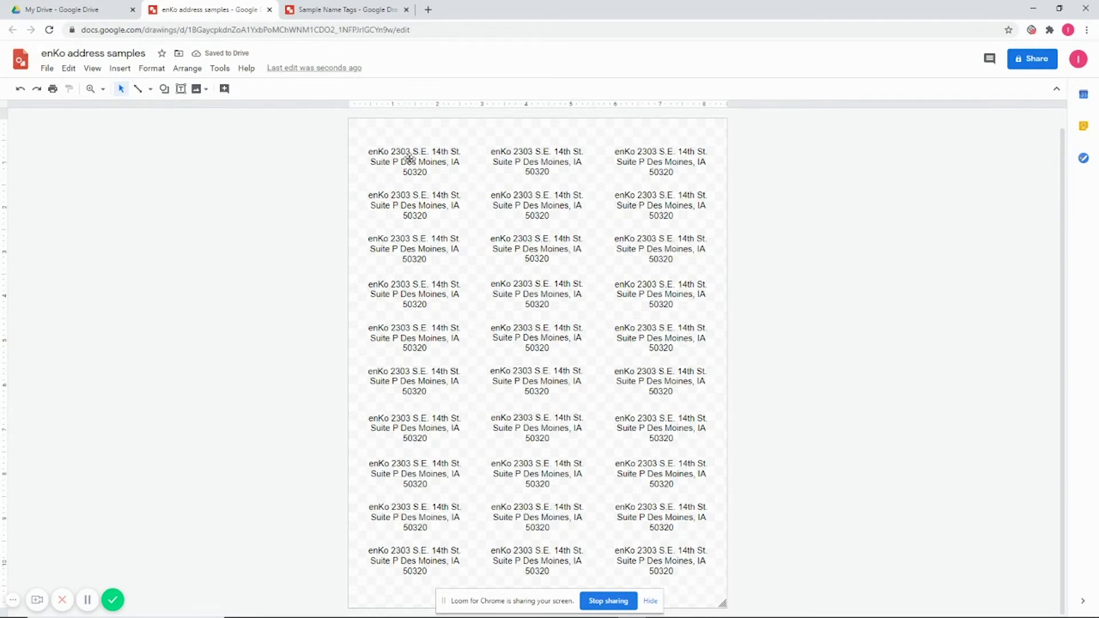
click(394, 150)
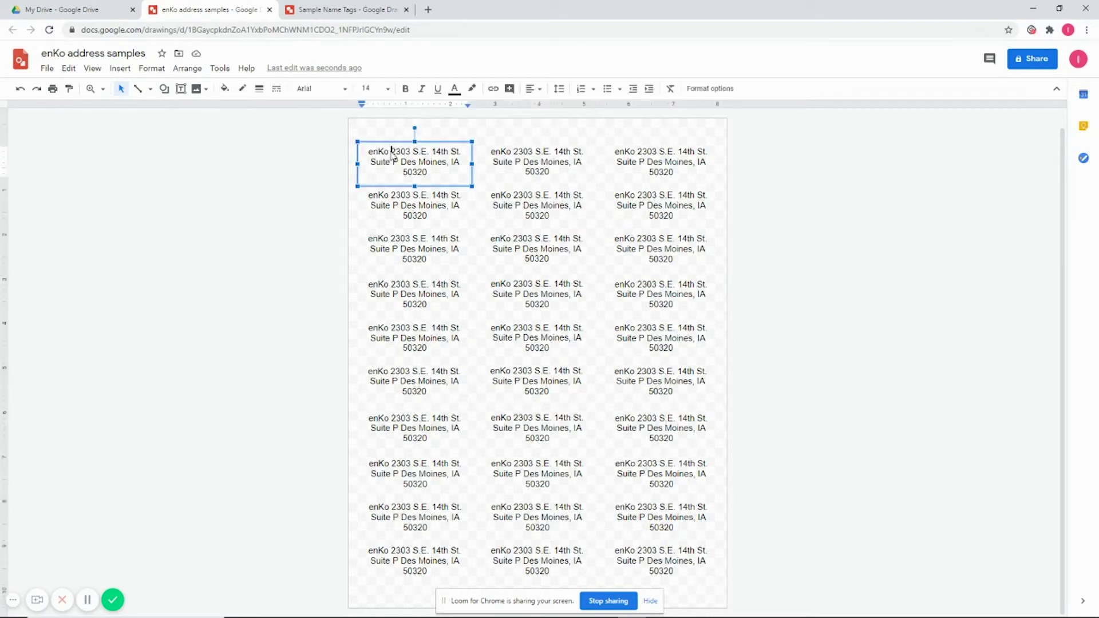
key(Return)
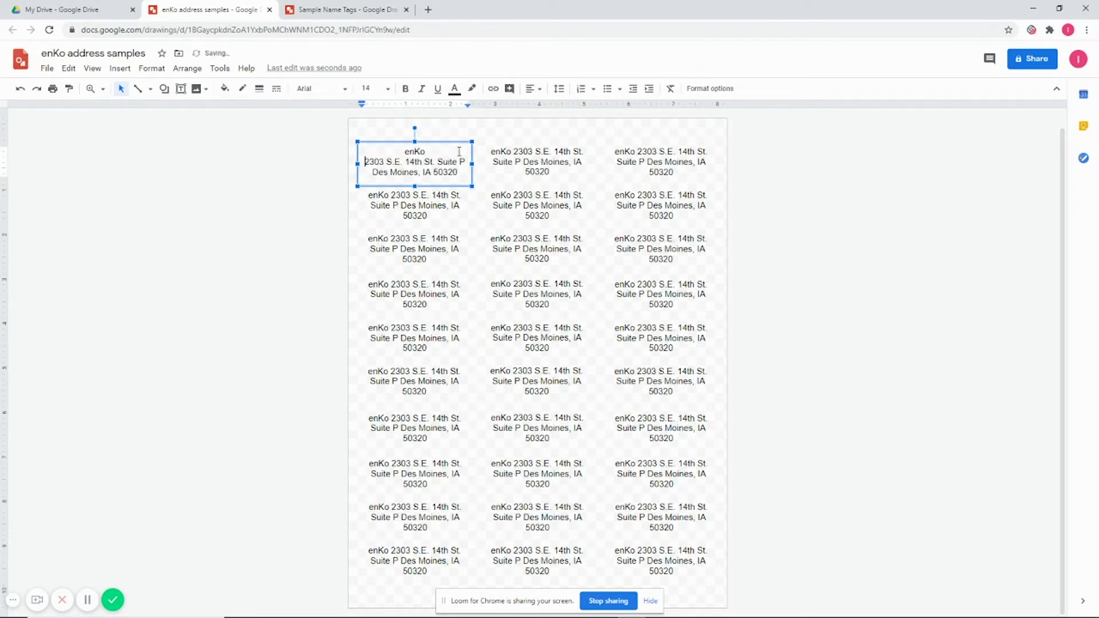
click(517, 151)
key(Return)
click(640, 151)
key(Return)
click(640, 195)
key(Return)
click(639, 238)
key(Return)
click(640, 284)
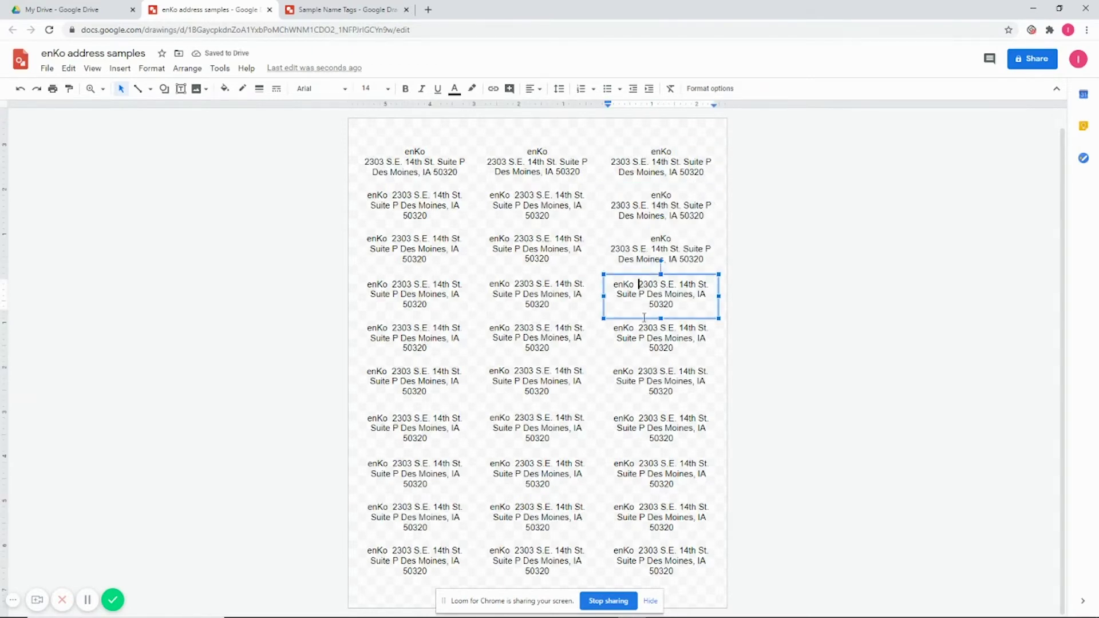
key(Return)
click(640, 327)
key(Return)
click(640, 371)
click(640, 418)
key(Return)
click(636, 463)
key(Return)
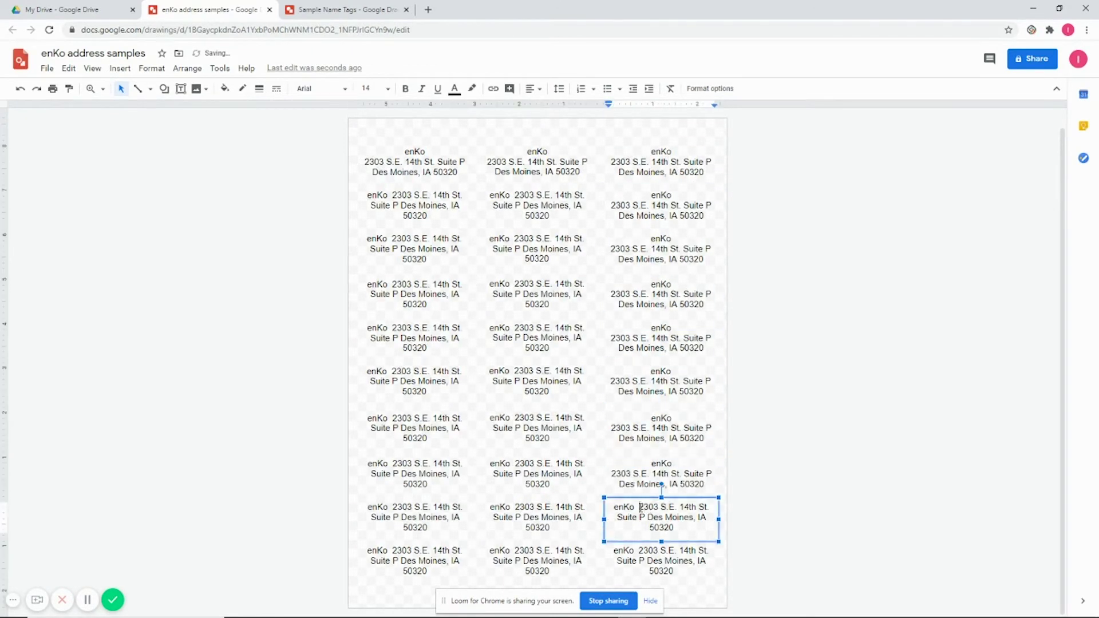
click(639, 507)
- Add the same line break after 'enKo' in the middle-column and left-column labels
key(Return)
click(517, 551)
key(Return)
click(516, 507)
key(Return)
click(523, 487)
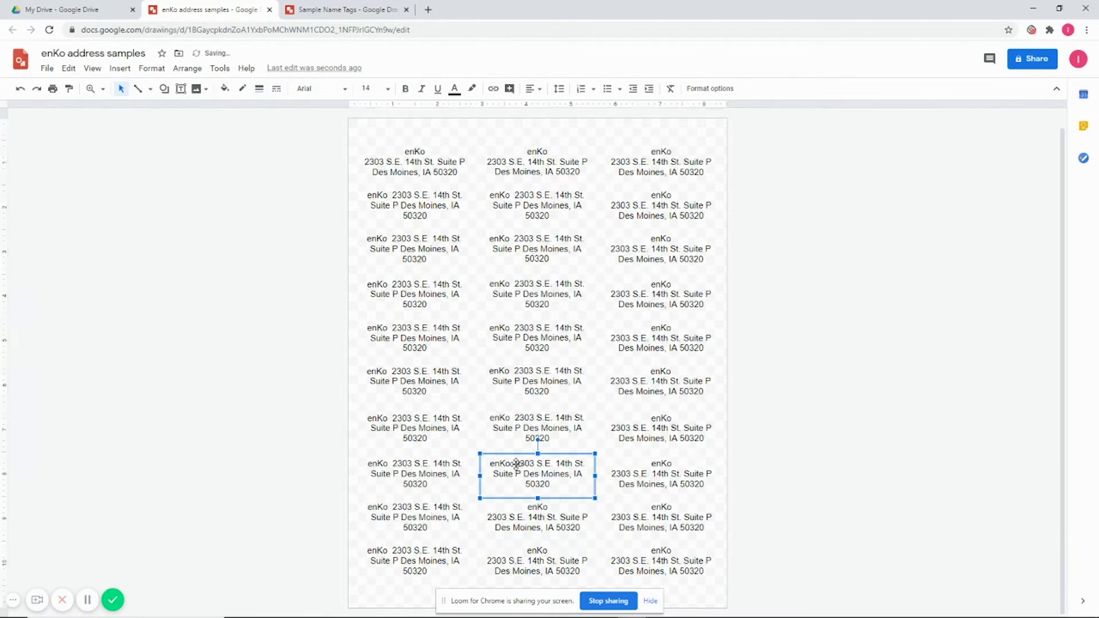
key(Return)
click(519, 429)
key(Return)
click(516, 381)
key(Return)
click(517, 333)
key(Return)
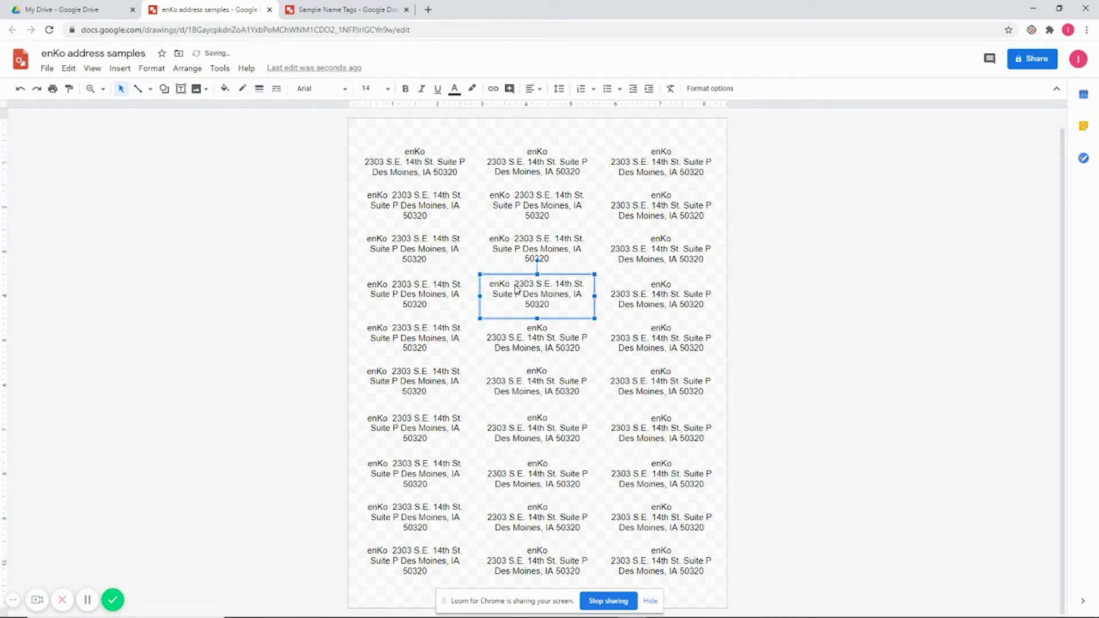
click(518, 289)
key(Return)
click(517, 243)
key(Return)
click(517, 200)
key(Return)
click(420, 210)
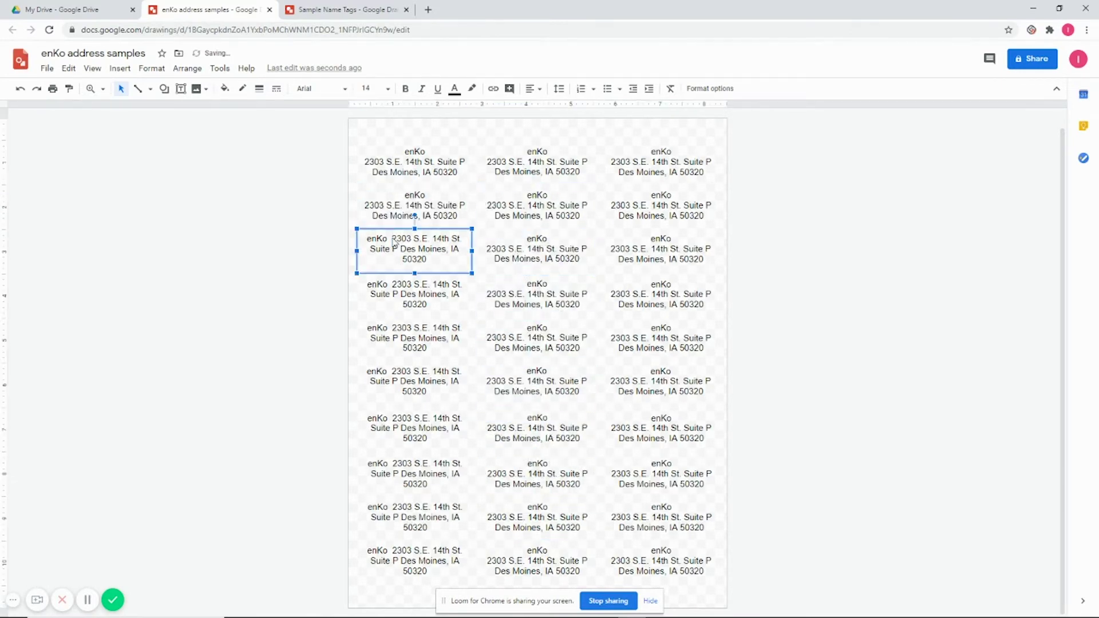
key(Return)
click(416, 249)
key(Return)
click(415, 294)
key(Return)
click(415, 338)
key(Return)
click(444, 484)
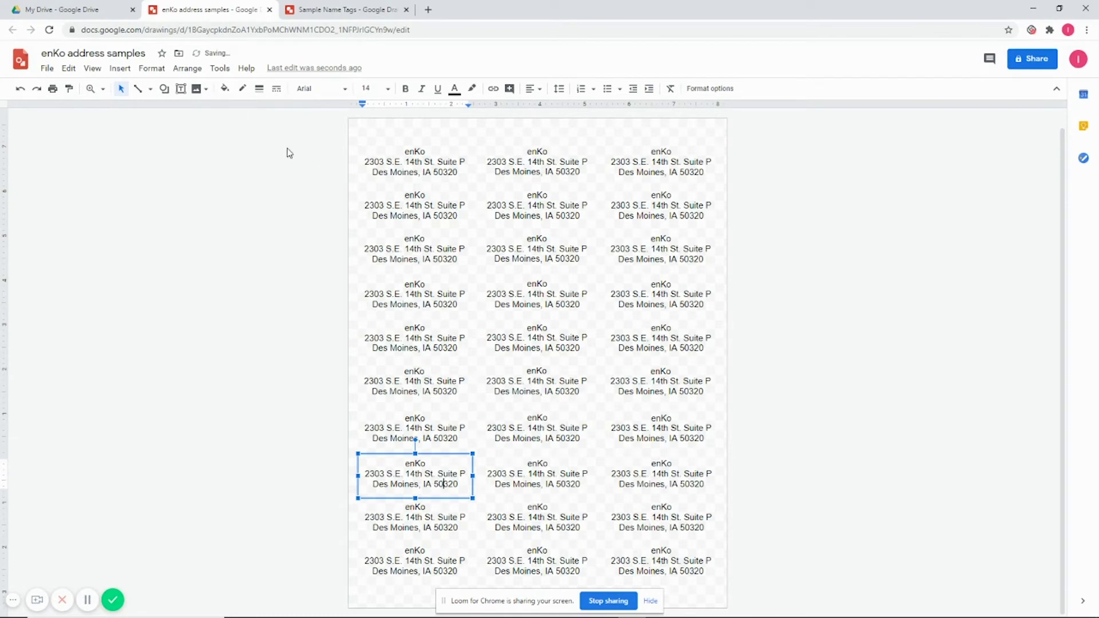
- Show the guides over the label sheet, then open the Sample Name Tags drawing
click(92, 69)
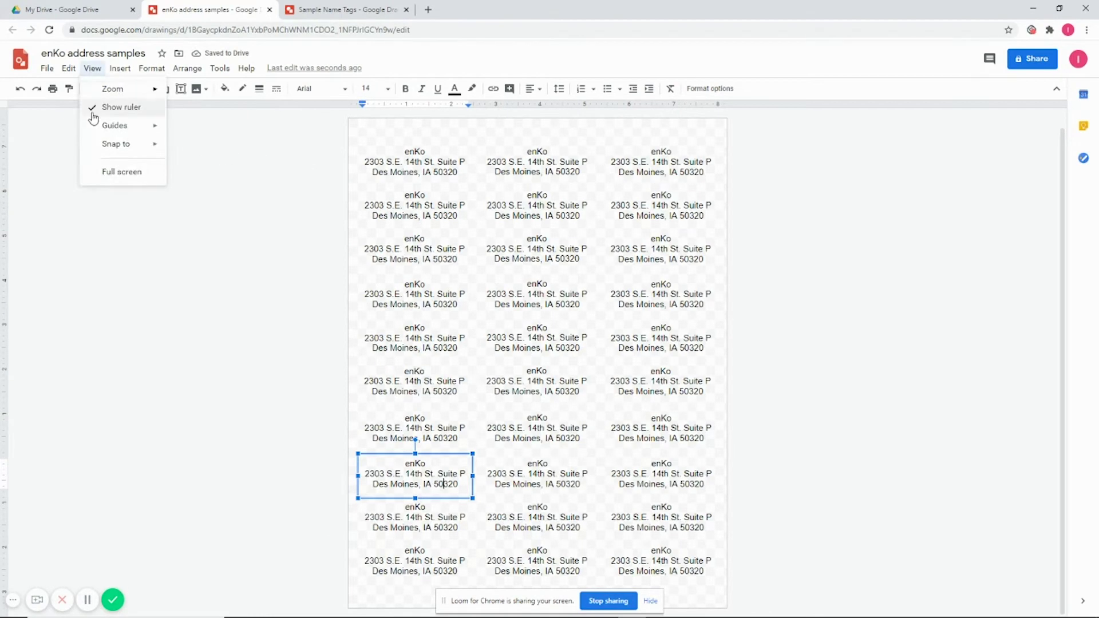
mouse_move(109, 126)
click(228, 130)
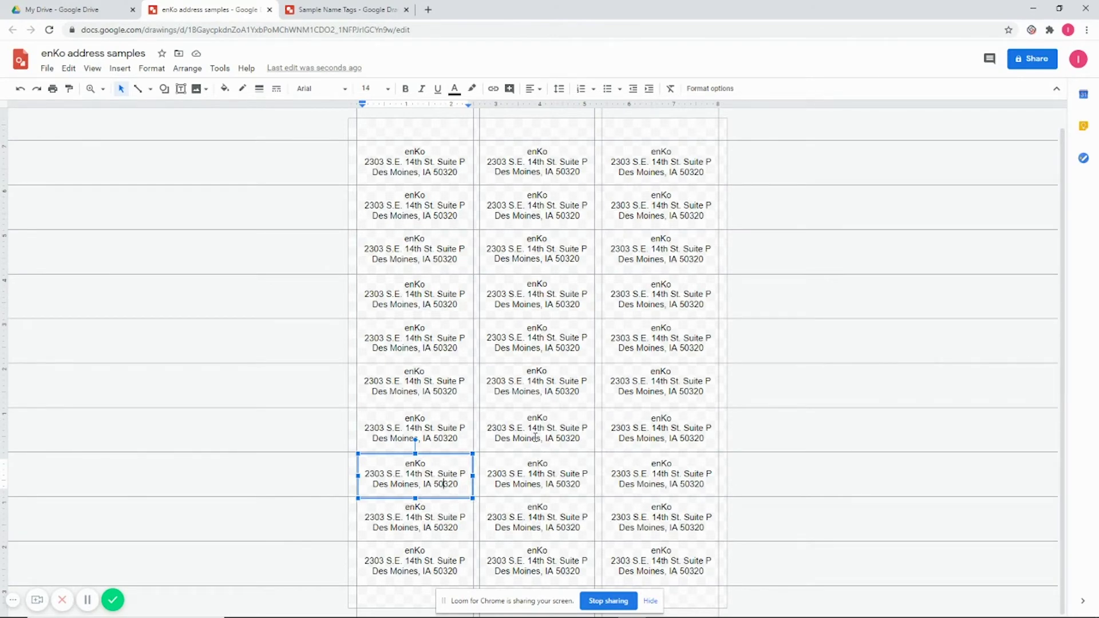
click(47, 69)
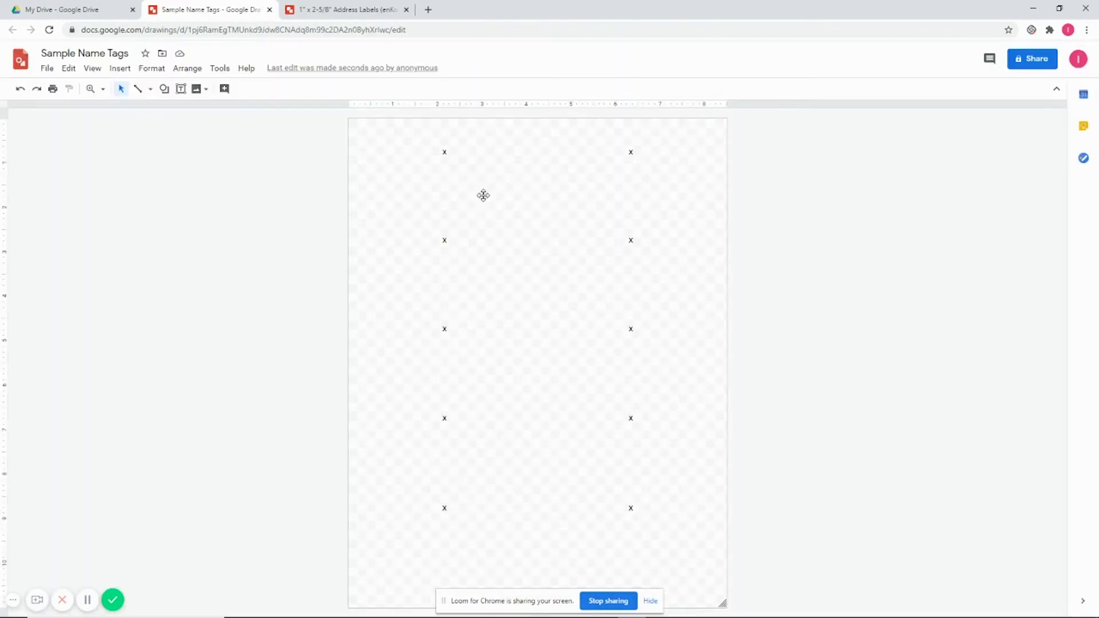
- Replace the x in the top two tags and the right-column tags with first names
click(444, 155)
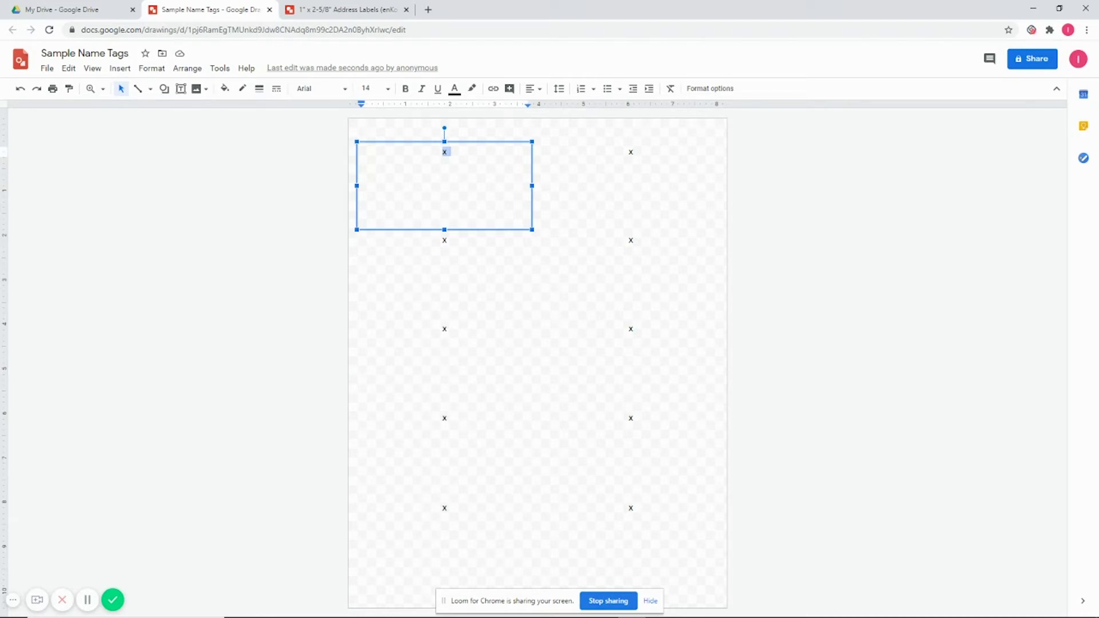
click(448, 153)
text(Stanley)
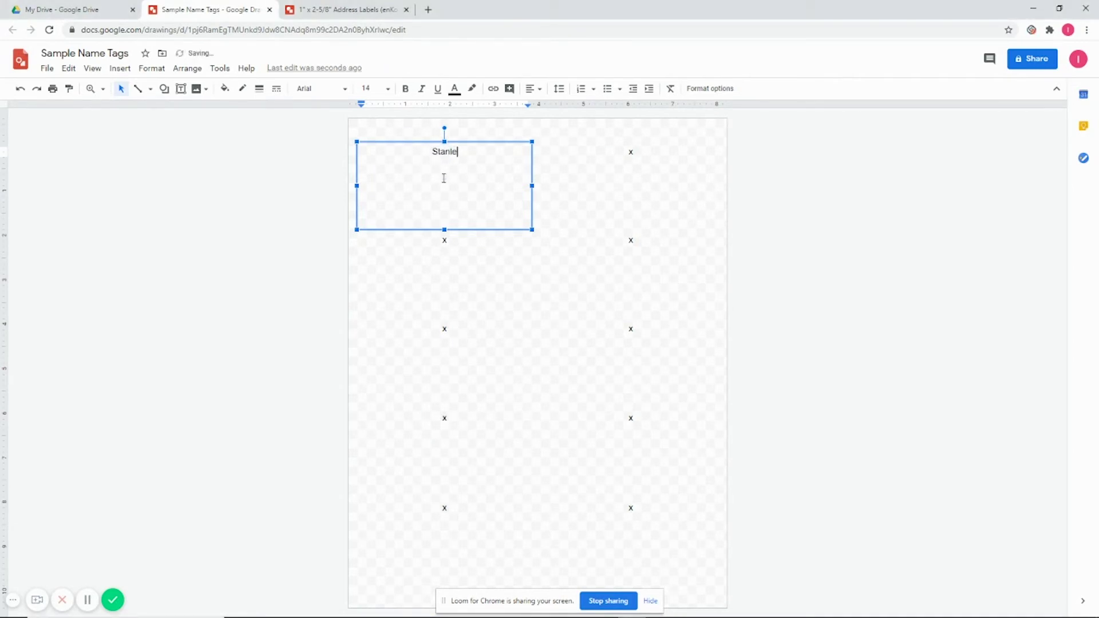
double_click(630, 152)
text(Pam)
double_click(631, 241)
text(Dwight)
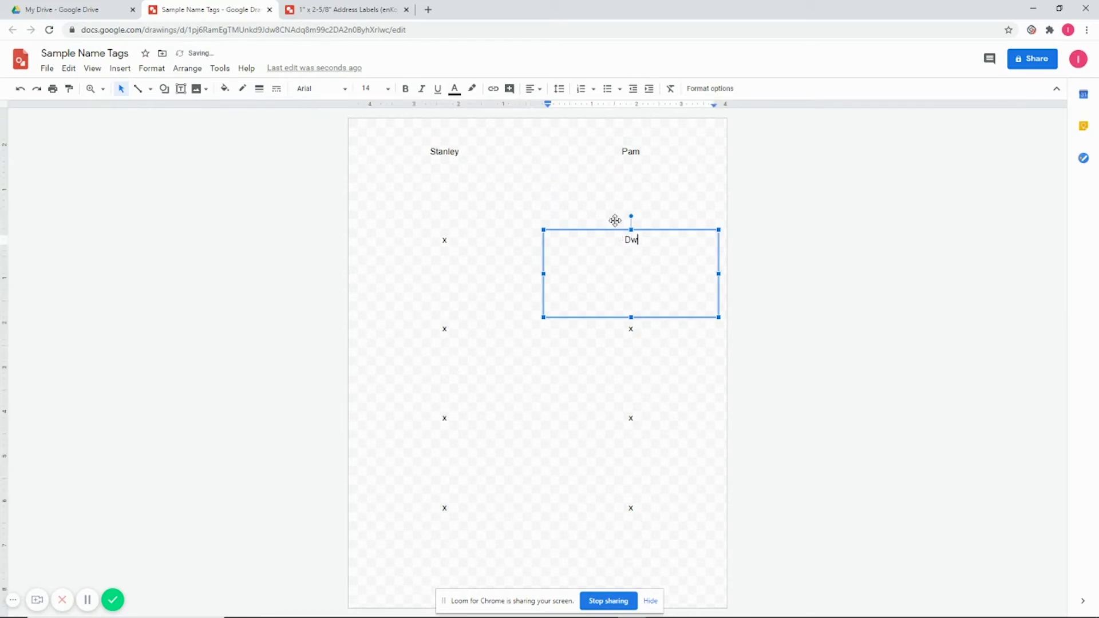
double_click(631, 329)
text(Kevin)
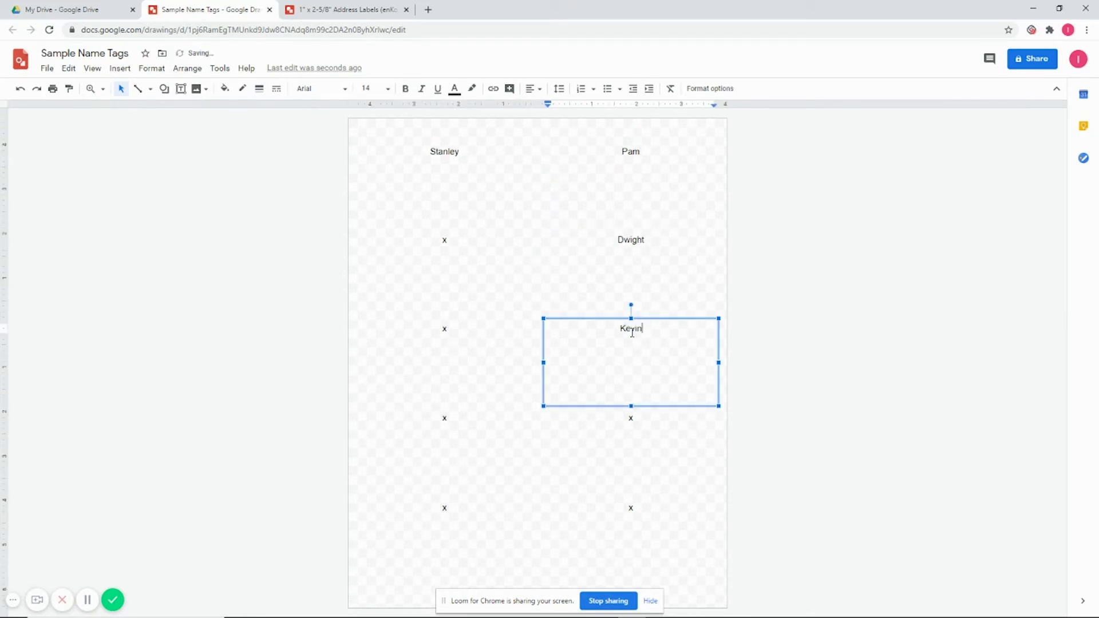
double_click(444, 329)
text(Creed)
- Fill the remaining five tags with first names, then select all ten name boxes
double_click(444, 247)
text(Oscar)
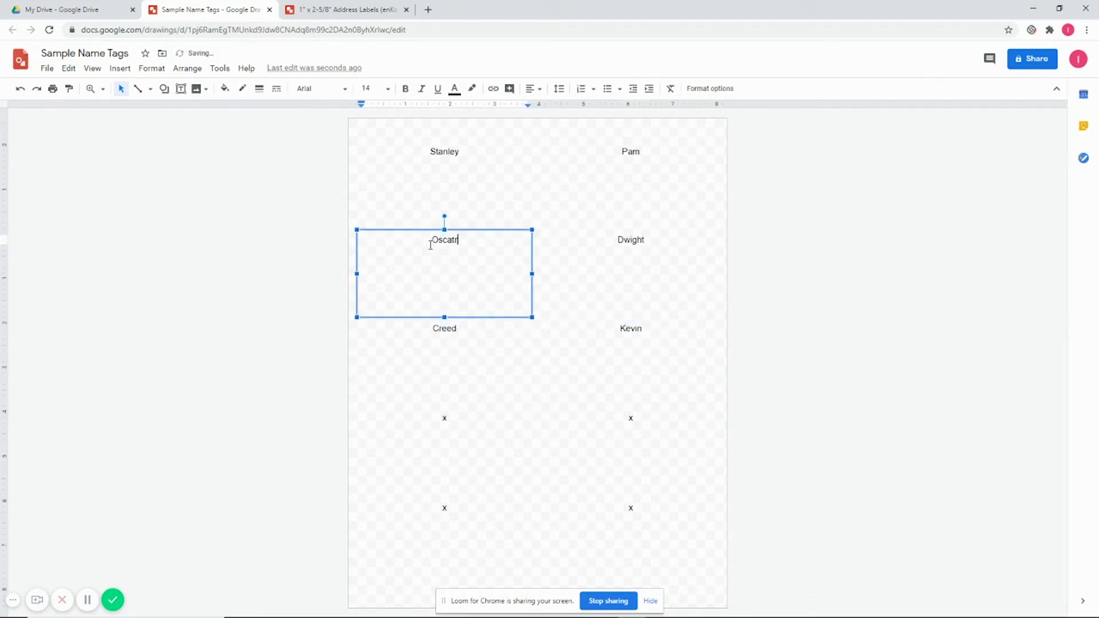
double_click(630, 418)
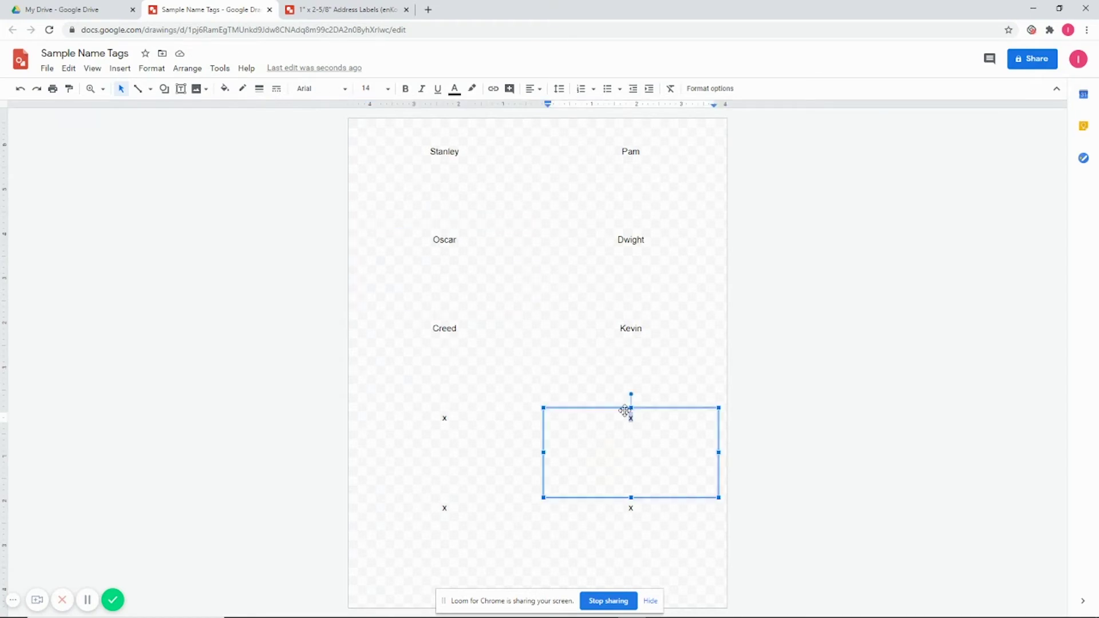
text(Meredith)
double_click(445, 418)
text(Ryan)
double_click(444, 508)
text(Mich)
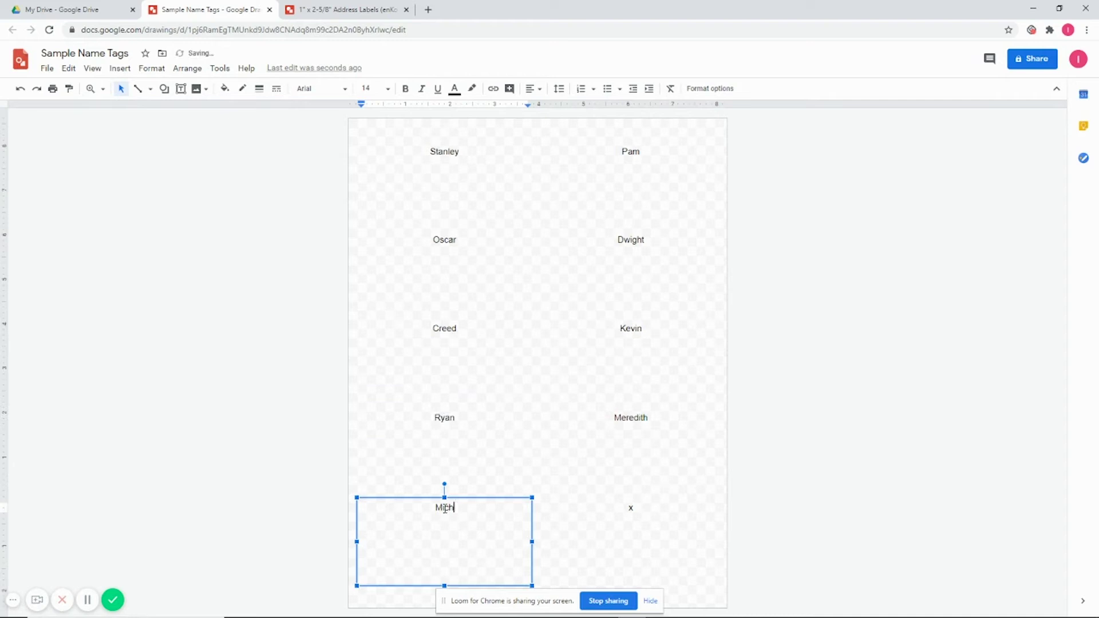
text(ael)
double_click(631, 508)
text(Darryl)
click(700, 363)
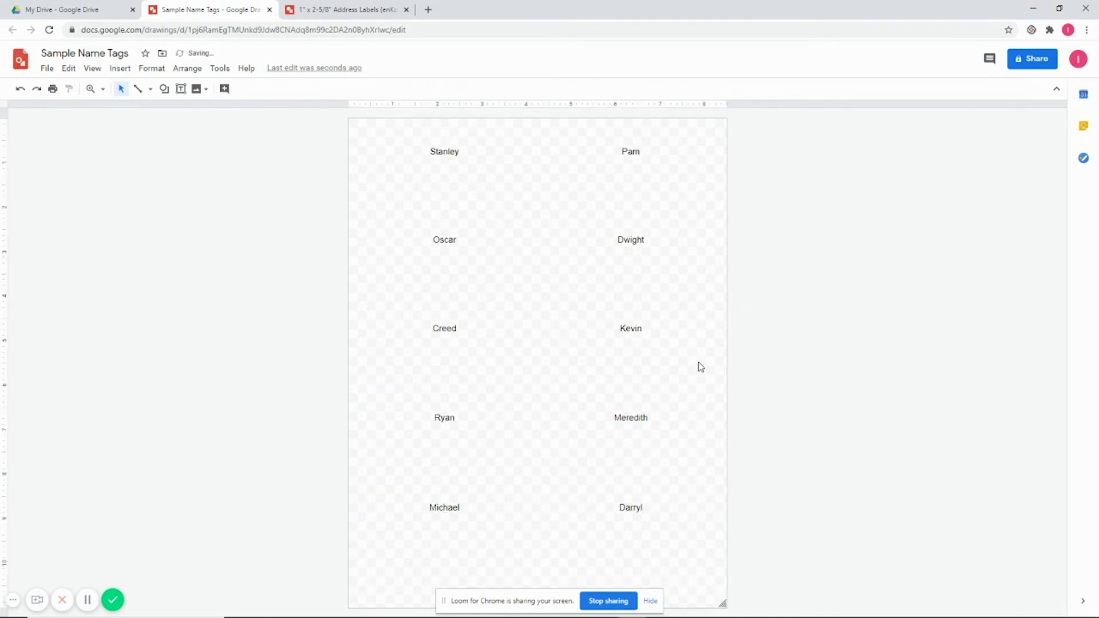
drag(753, 138, 410, 526)
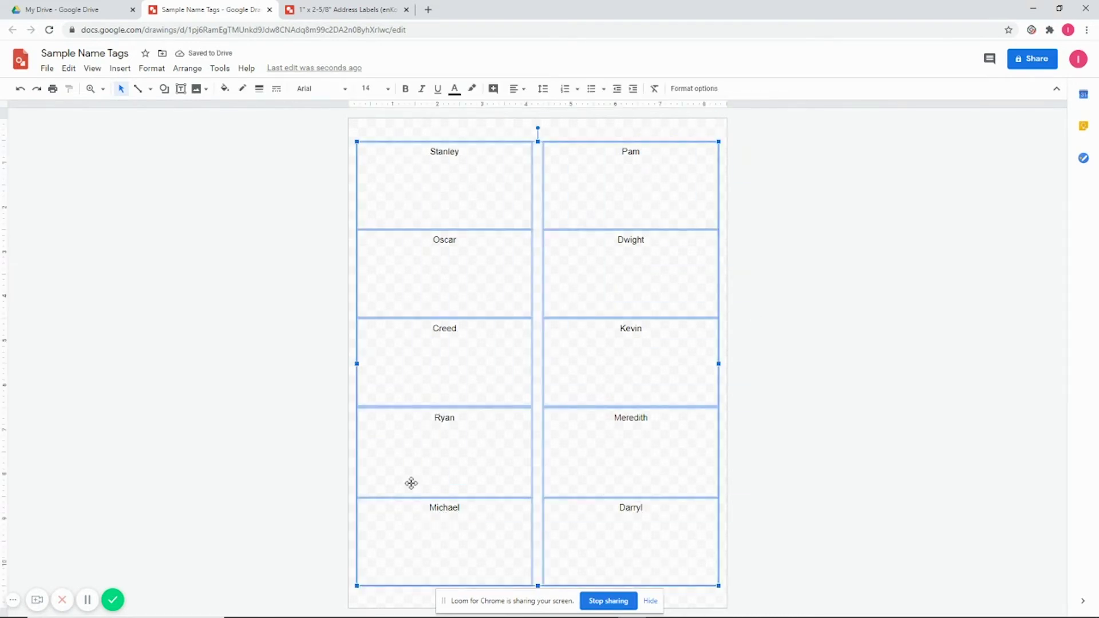
- Make all ten names bold at 30 pt
click(404, 90)
click(372, 89)
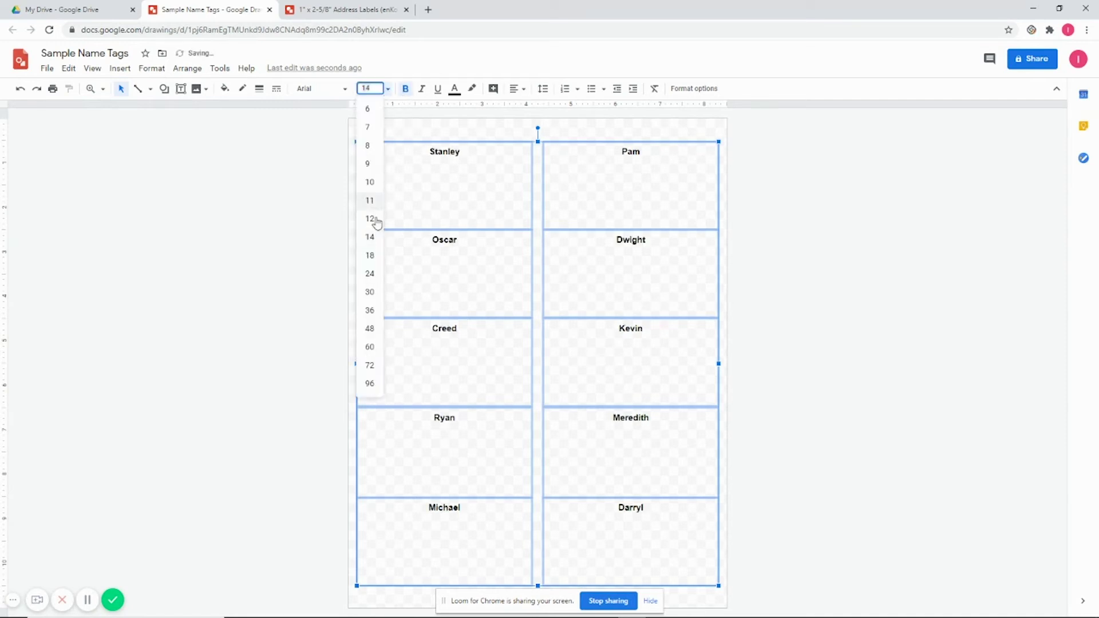
click(369, 292)
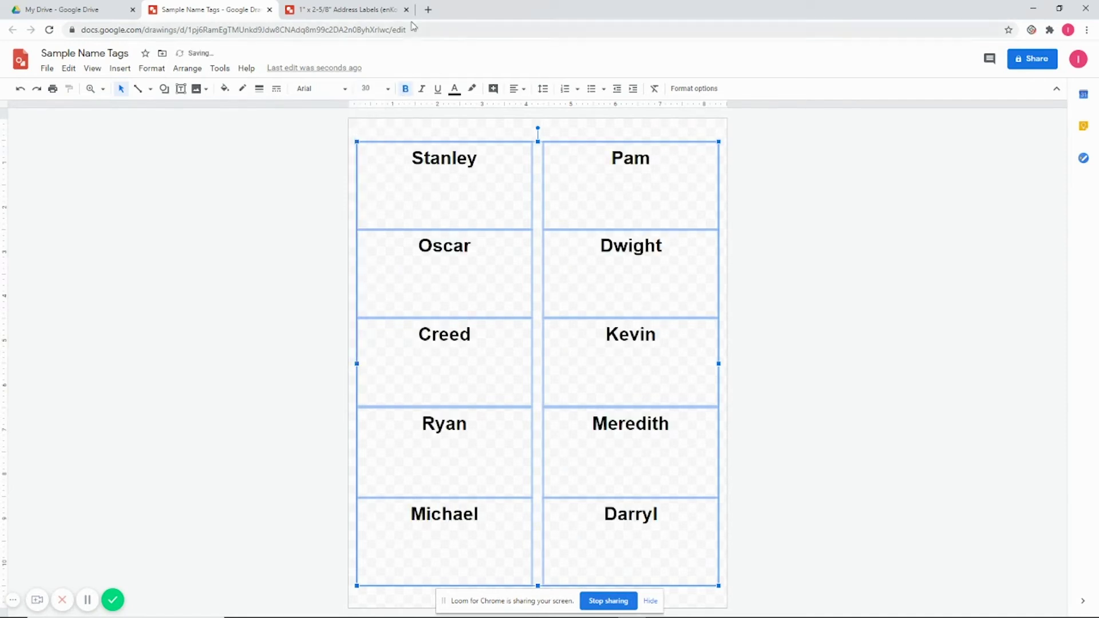
- Paste the enko logo and place it under the top-left name
click(768, 204)
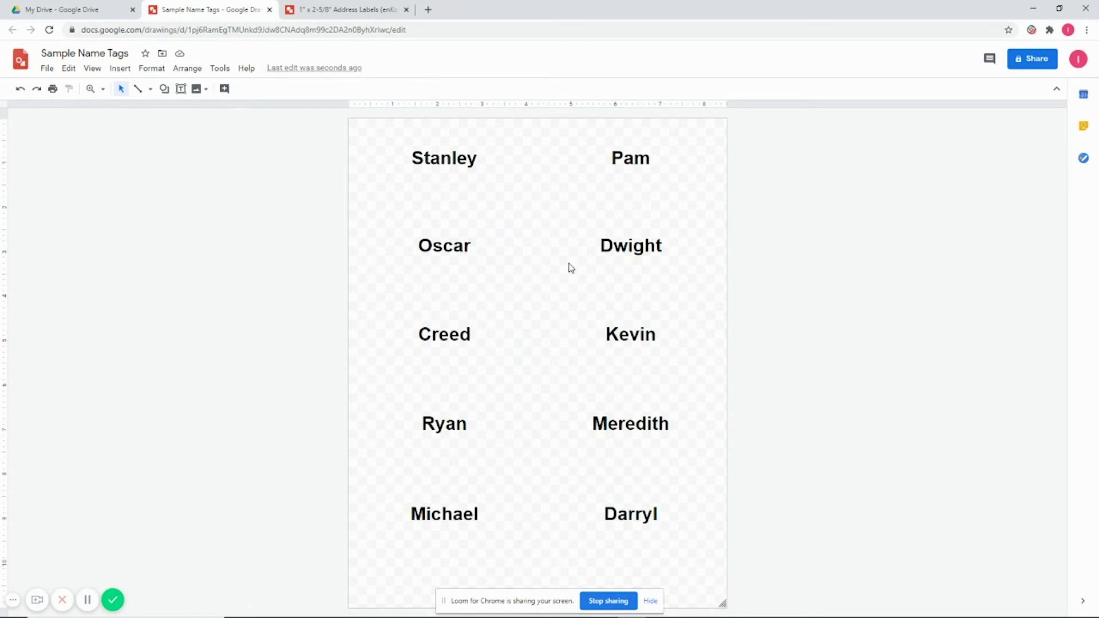
key(ctrl+v)
drag(544, 365, 449, 205)
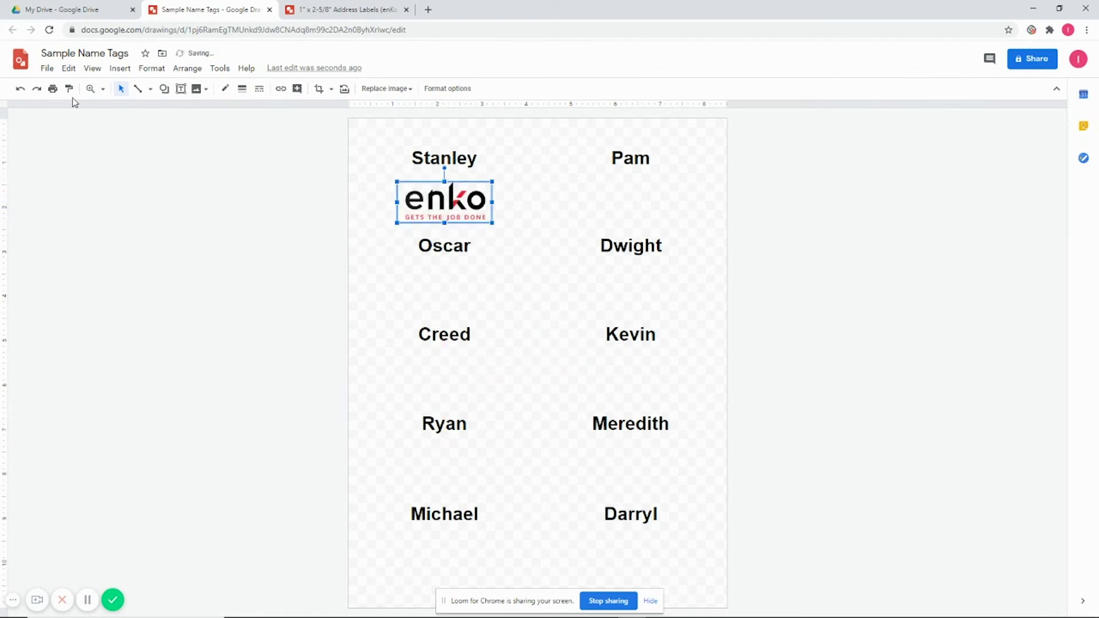
- Show the guides and centre the enko logo under the top-left name
click(92, 69)
mouse_move(126, 127)
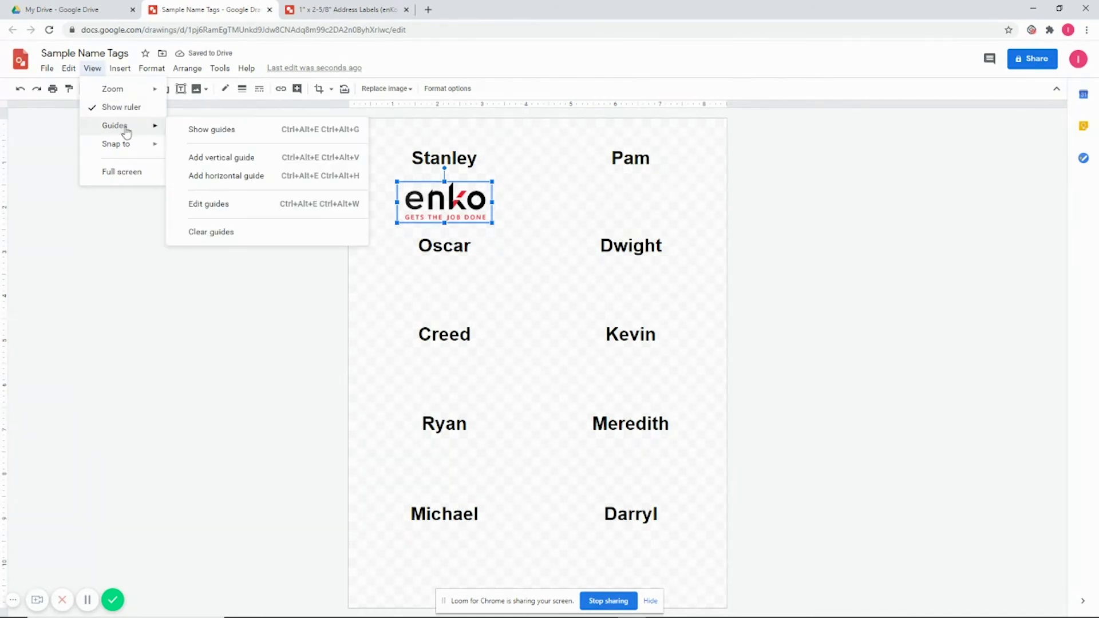
click(245, 137)
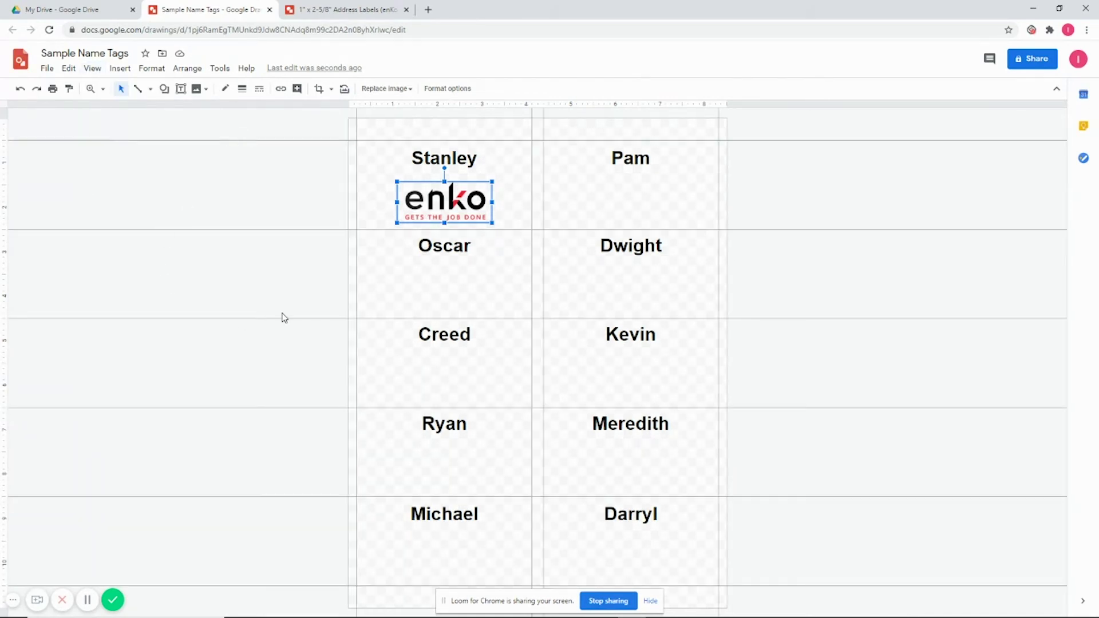
drag(441, 204, 445, 210)
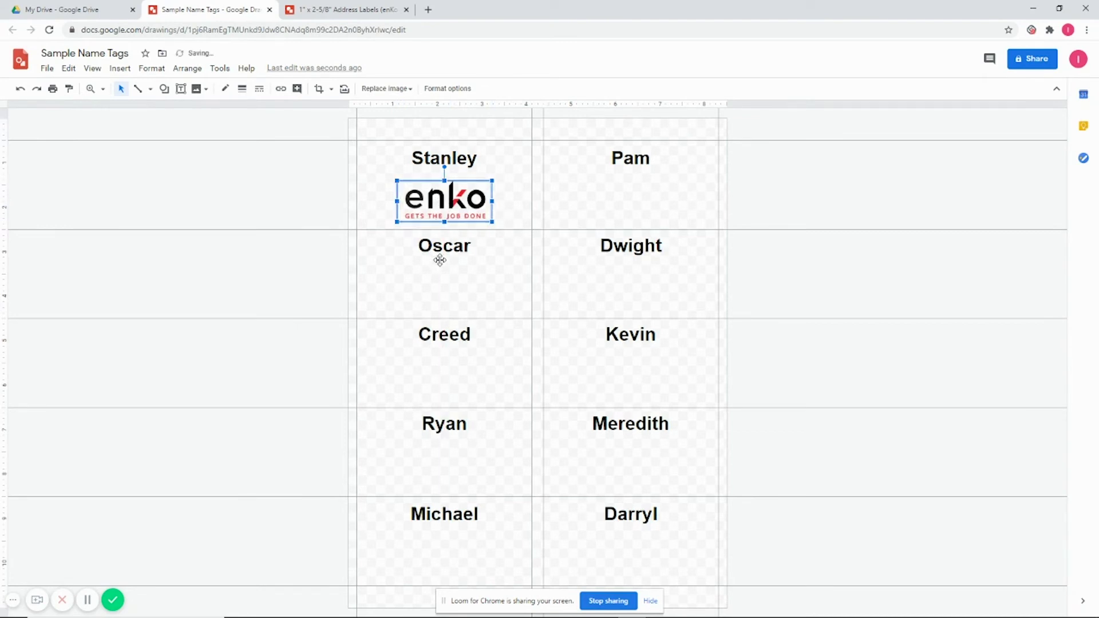
- Duplicate the logo into the top-right tag, then copy logos down into rows two to four
key(ctrl+d)
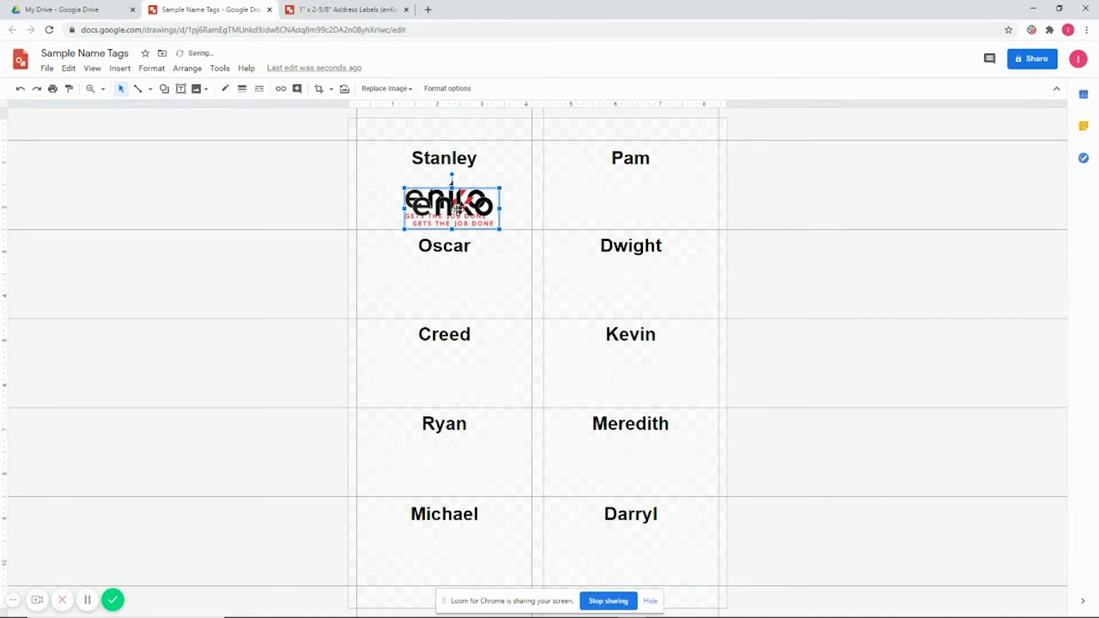
drag(458, 207, 633, 200)
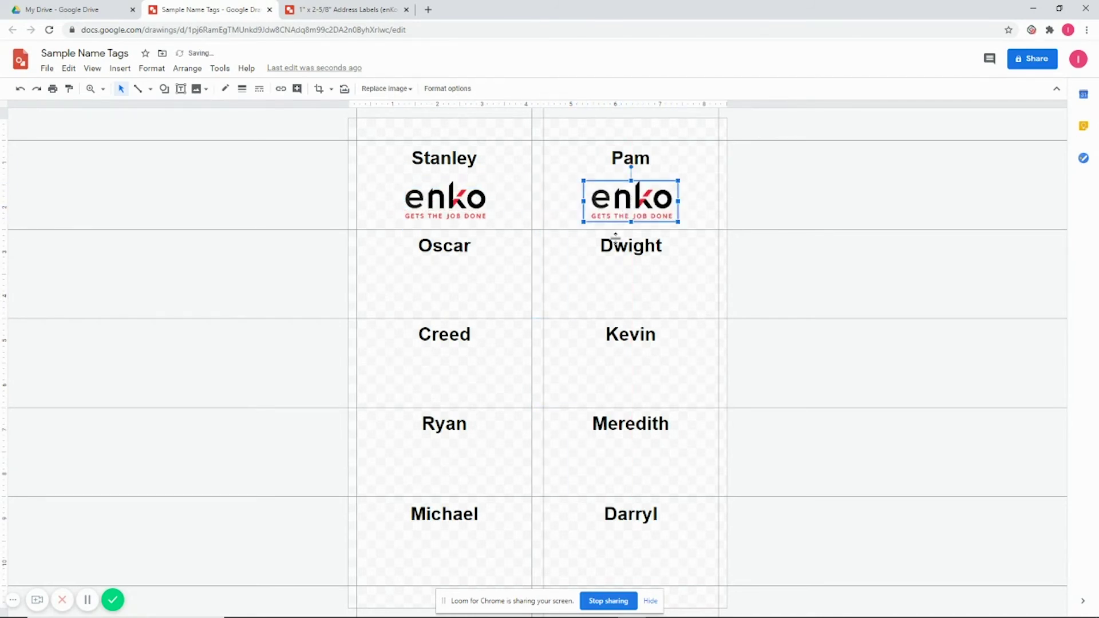
shift+click(467, 206)
drag(467, 206, 457, 285)
shift+click(426, 194)
key(ctrl+d)
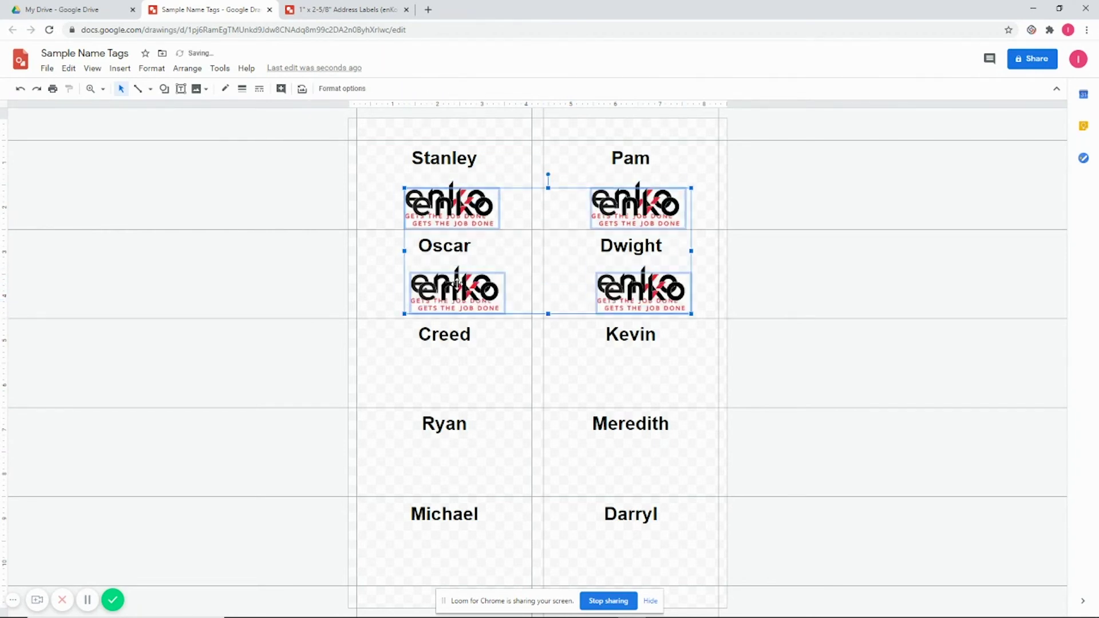
drag(457, 284, 455, 456)
- Duplicate the fourth-row logos into the bottom-row tags
click(785, 461)
click(456, 461)
shift+click(642, 461)
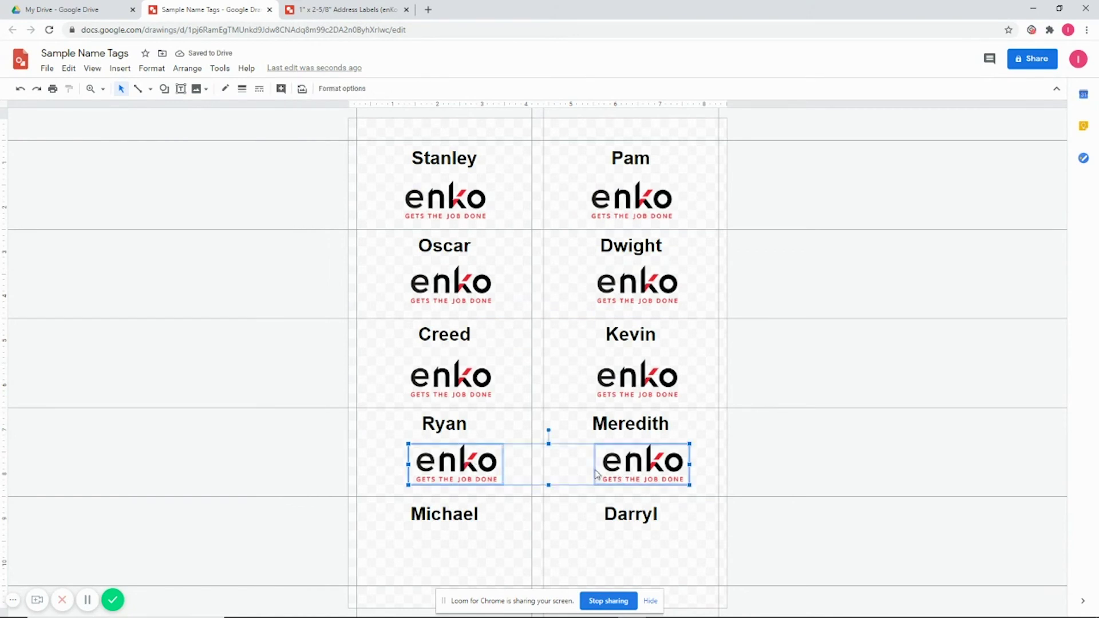
key(ctrl+d)
drag(618, 467, 613, 561)
- Nudge the second-, third- and fourth-row logos left so all line up under the names
click(612, 475)
shift+click(456, 461)
drag(456, 461, 445, 461)
click(450, 378)
shift+click(638, 378)
drag(638, 378, 632, 378)
click(451, 283)
shift+click(622, 296)
drag(622, 296, 616, 294)
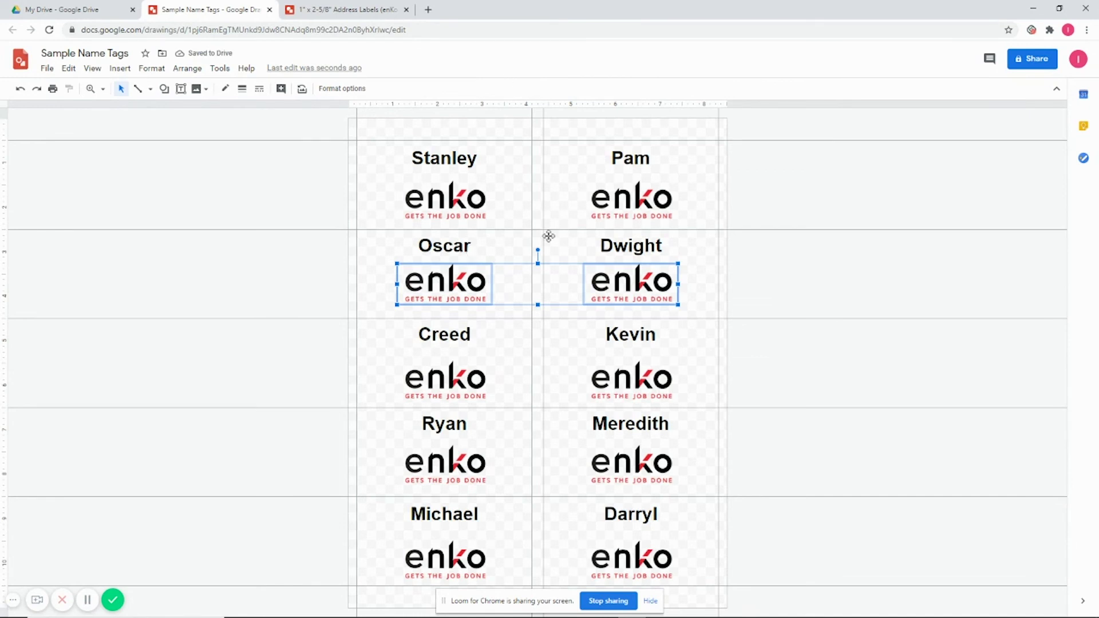
click(846, 192)
click(47, 68)
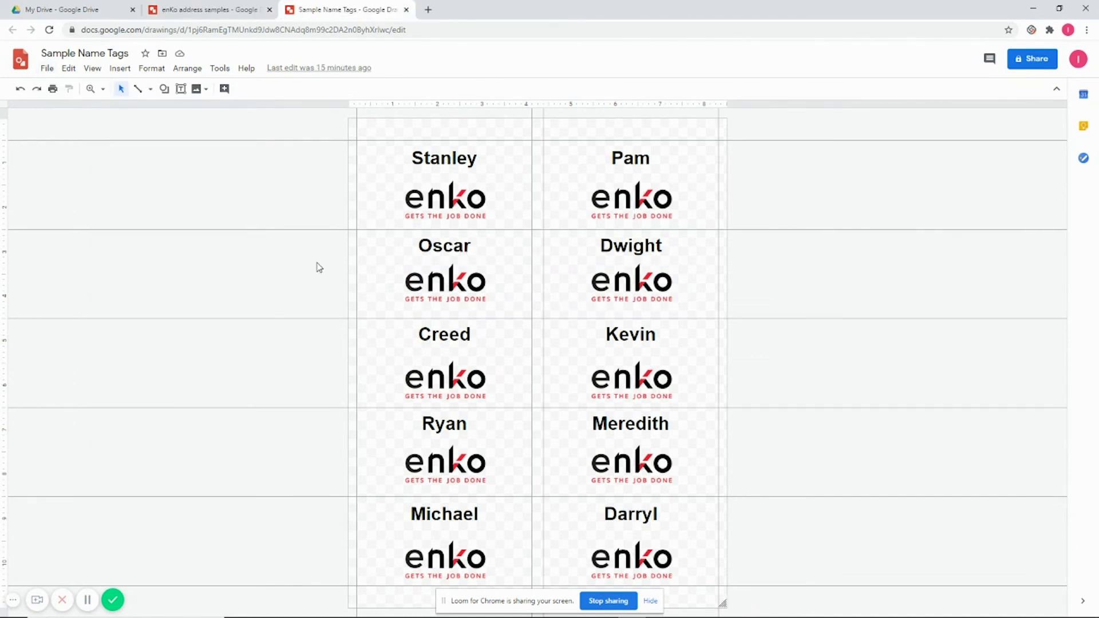
- Open the print dialog for the Sample Name Tags sheet
click(52, 90)
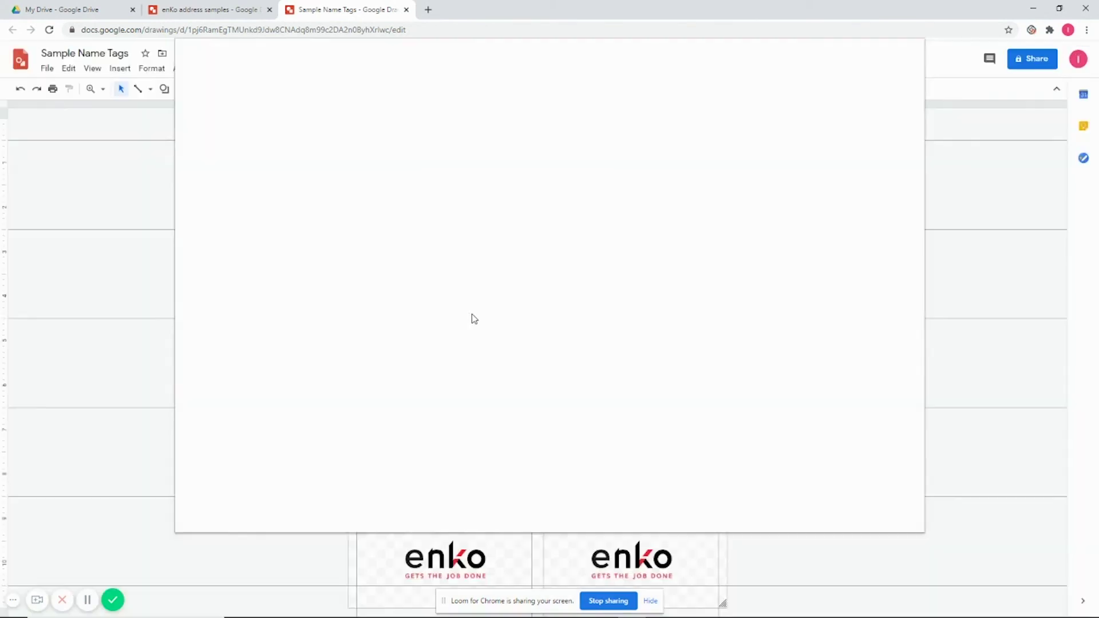